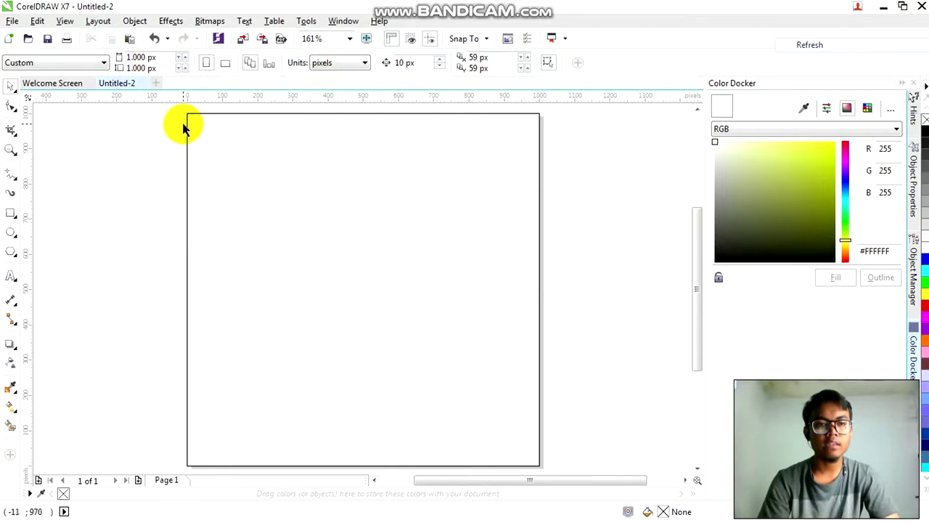
# - Delete the existing rectangle and add a new rectangle that exactly covers the 1000 x 1000 px page
pyautogui.click(253, 180)
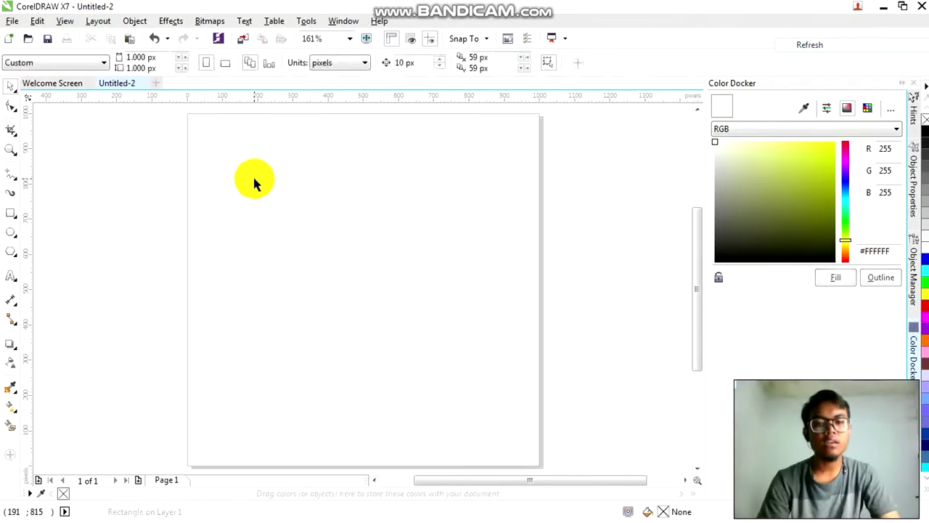
pyautogui.press('Delete')
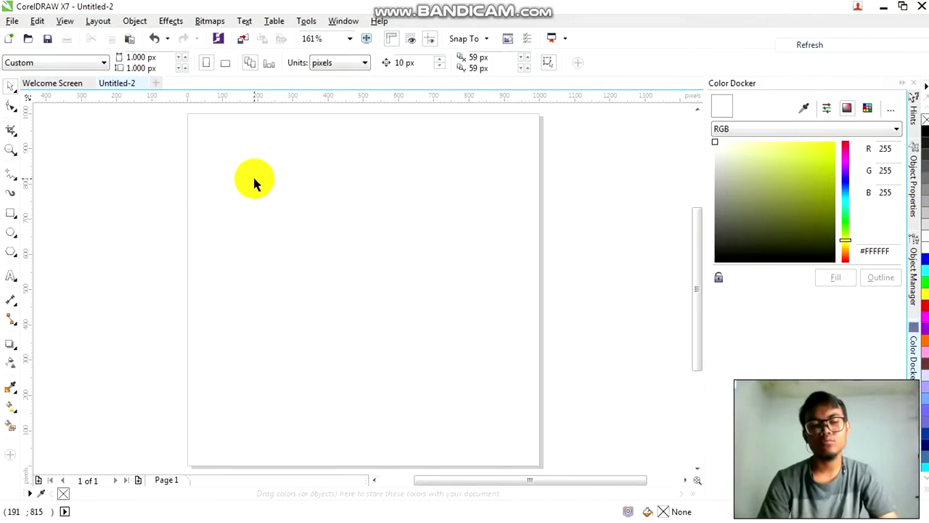
pyautogui.doubleClick(11, 214)
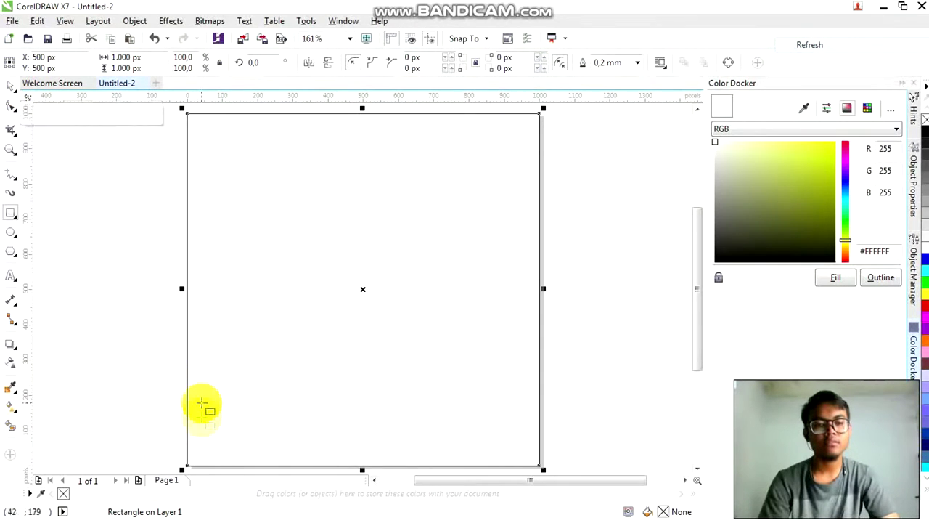
# - Bring the landscape photo of the man in the cap from the SIGAP folder into the drawing
pyautogui.moveTo(232, 520)
pyautogui.moveTo(109, 512)
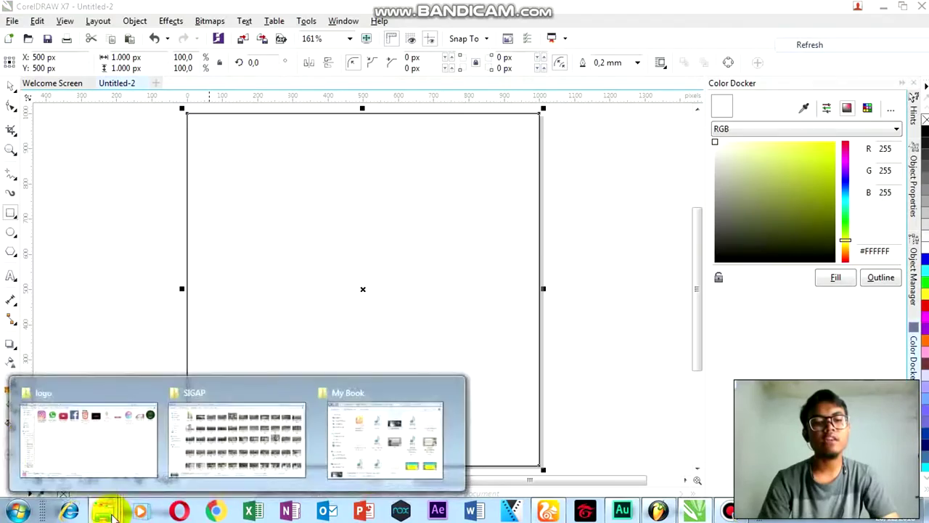
pyautogui.click(218, 471)
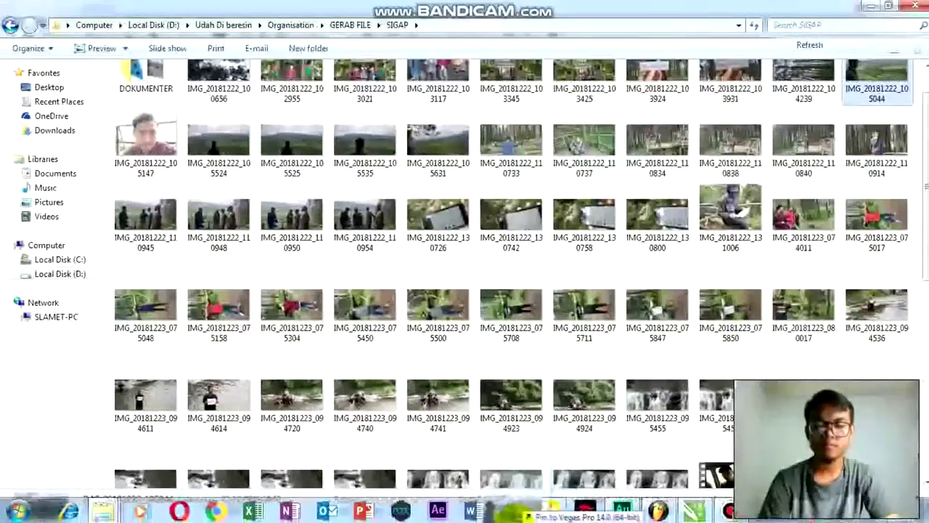
pyautogui.click(656, 508)
pyautogui.moveTo(653, 488); pyautogui.dragTo(573, 264)
pyautogui.press('F4')
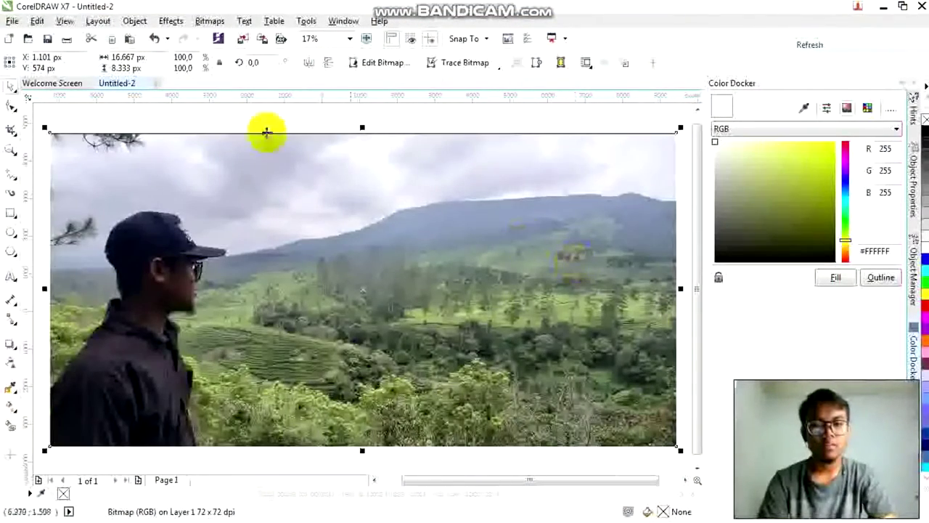
# - Scale the photo down to about 2402 x 1201 px and place it beside the page, clear of the rectangle
pyautogui.moveTo(678, 448); pyautogui.dragTo(277, 234)
pyautogui.moveTo(190, 187); pyautogui.dragTo(508, 291)
pyautogui.moveTo(574, 338); pyautogui.dragTo(394, 291)
pyautogui.scroll(4, 398, 291)
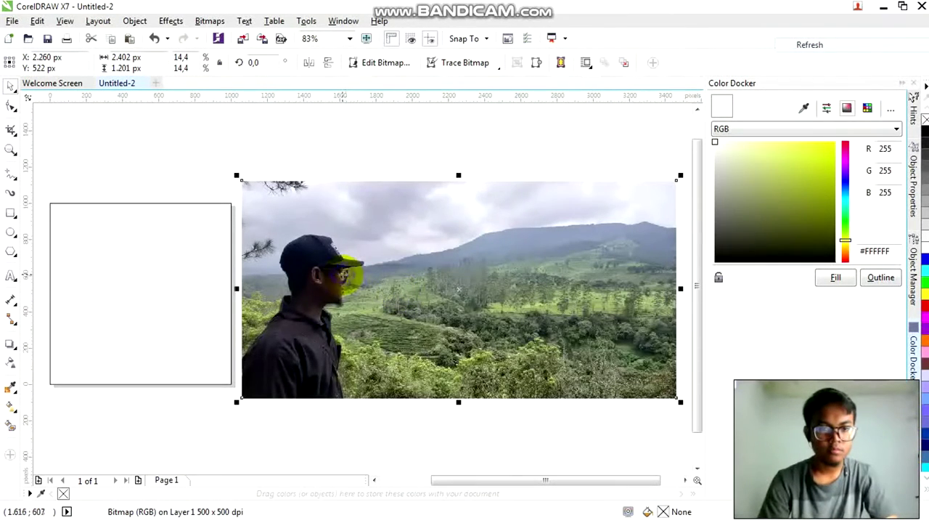
# - PowerClip the photo inside the page-sized rectangle
pyautogui.rightClick(342, 265)
pyautogui.click(387, 144)
pyautogui.click(146, 281)
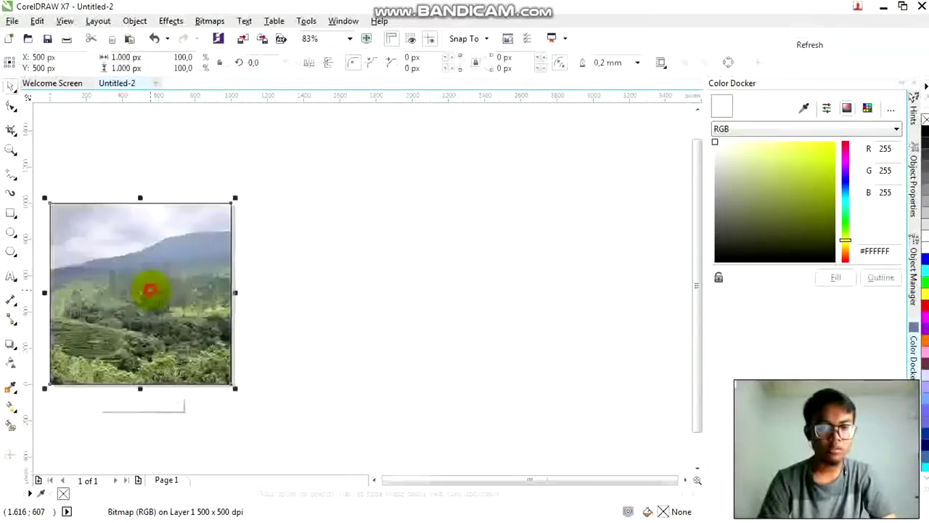
# - Edit the PowerClip contents, shift the photo until the man in the cap stands at the frame's left side, nudge it up 40 px and finish editing
pyautogui.doubleClick(158, 285)
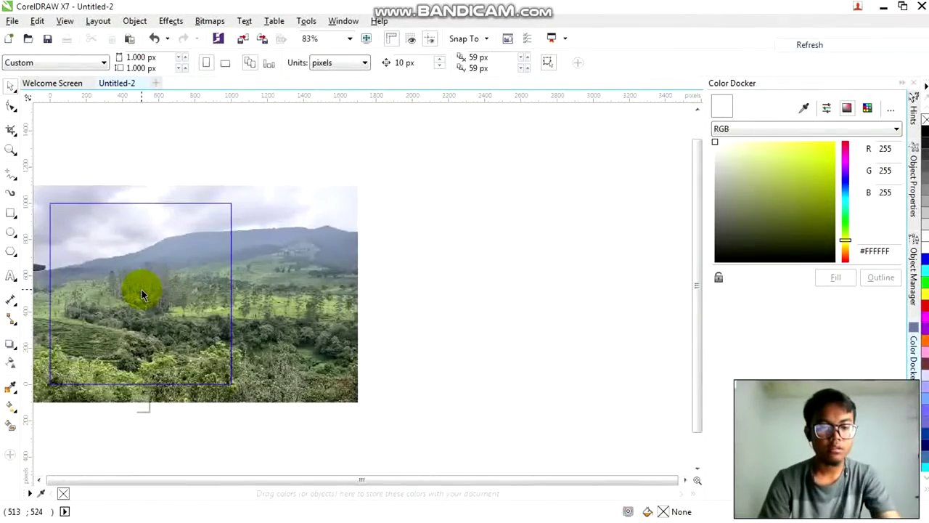
pyautogui.press('F4')
pyautogui.moveTo(80, 278); pyautogui.dragTo(260, 278)
pyautogui.moveTo(314, 265); pyautogui.dragTo(389, 307)
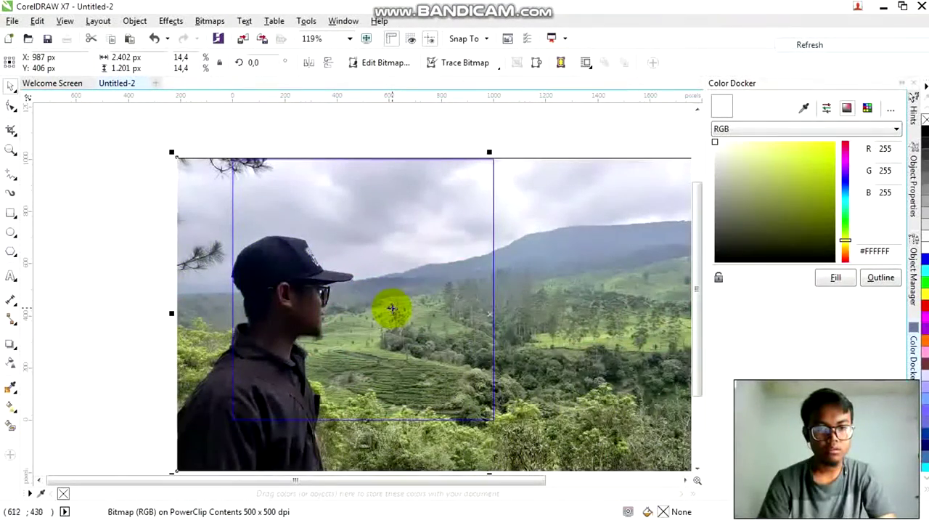
pyautogui.press('Up')
pyautogui.press('Up')
pyautogui.press('Up')
pyautogui.press('Up')
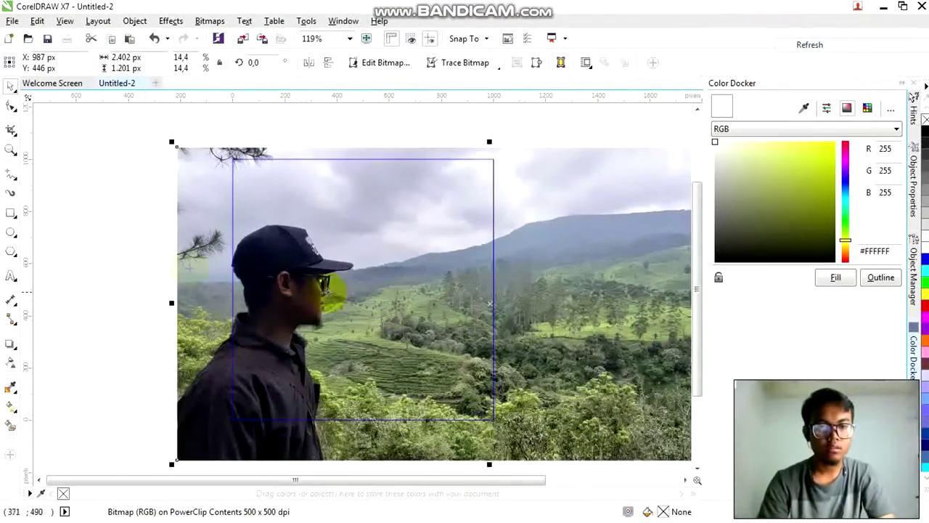
pyautogui.click(116, 251)
pyautogui.keyDown('ctrl'); pyautogui.click(118, 249); pyautogui.keyUp('ctrl')
pyautogui.click(585, 261)
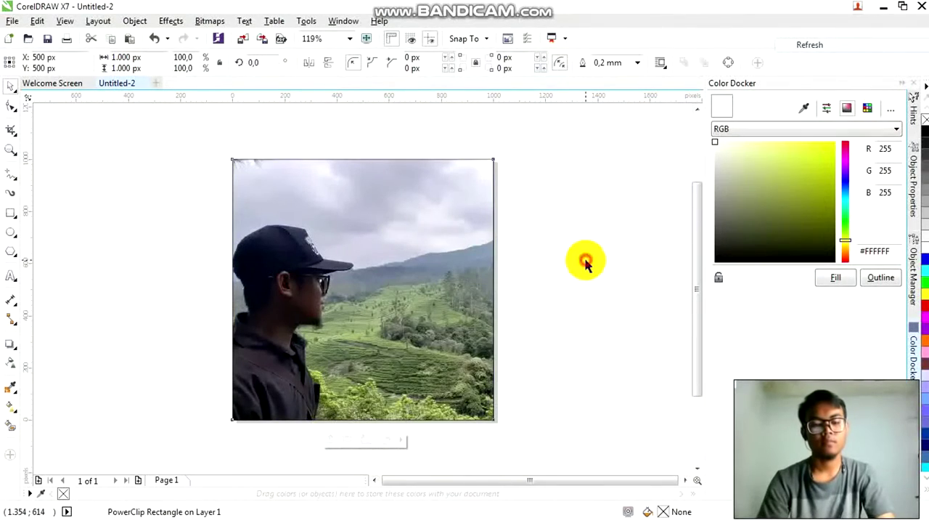
# - Set the outline width of the PowerClip rectangle to None
pyautogui.press('F4')
pyautogui.click(472, 246)
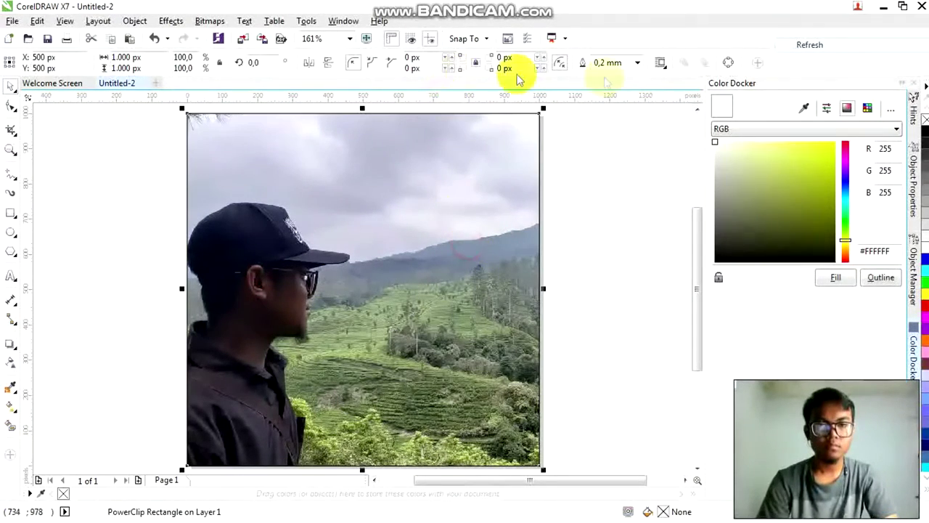
pyautogui.click(637, 63)
pyautogui.click(602, 77)
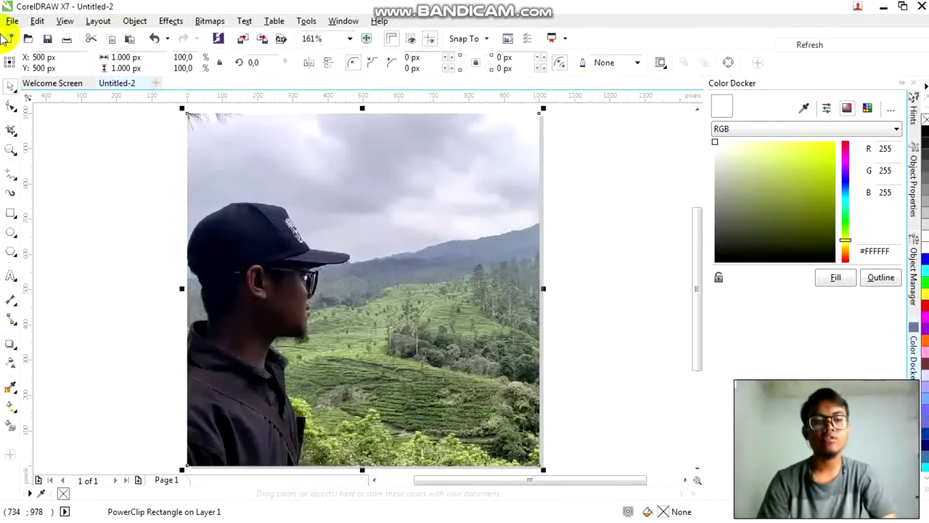
pyautogui.click(101, 144)
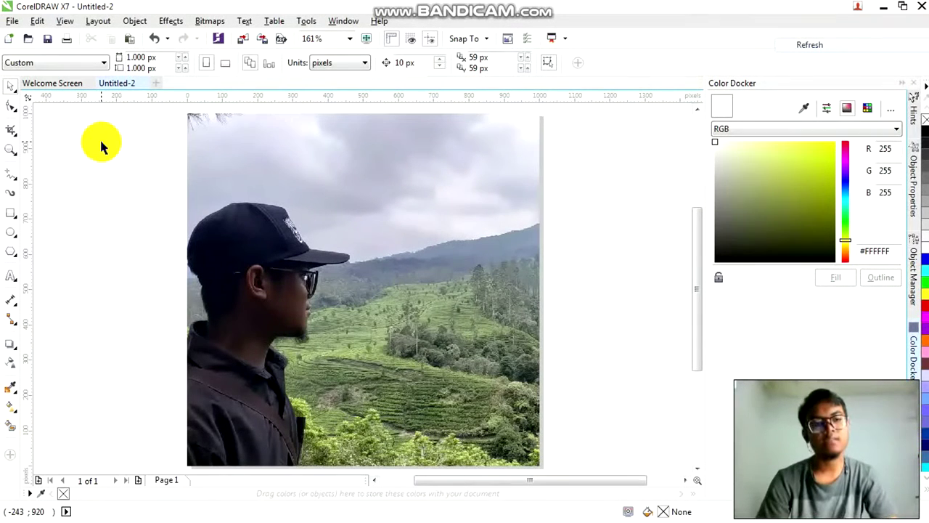
# - Add another page-sized rectangle, fill it with black (#000000) and place it in front of the photo
pyautogui.doubleClick(10, 214)
pyautogui.click(766, 218)
pyautogui.moveTo(814, 255); pyautogui.dragTo(835, 261)
pyautogui.click(836, 277)
pyautogui.click(10, 86)
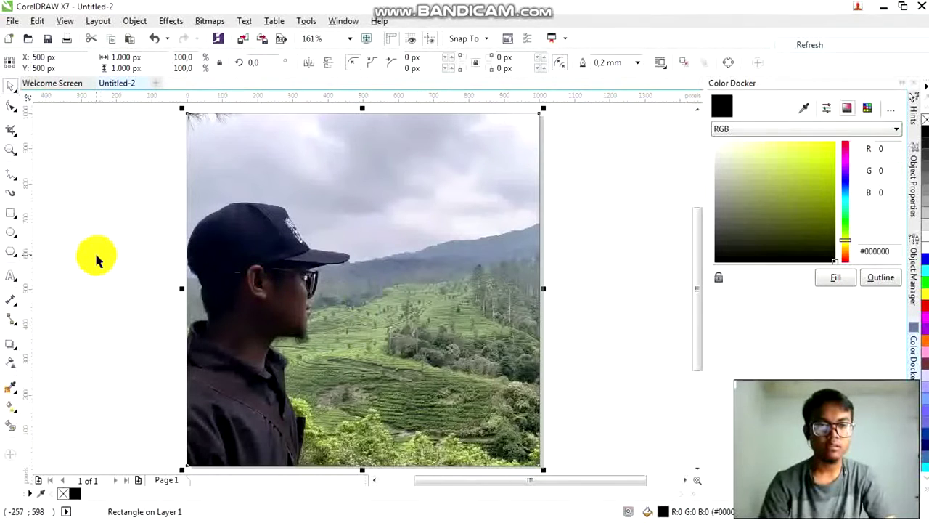
pyautogui.click(219, 209)
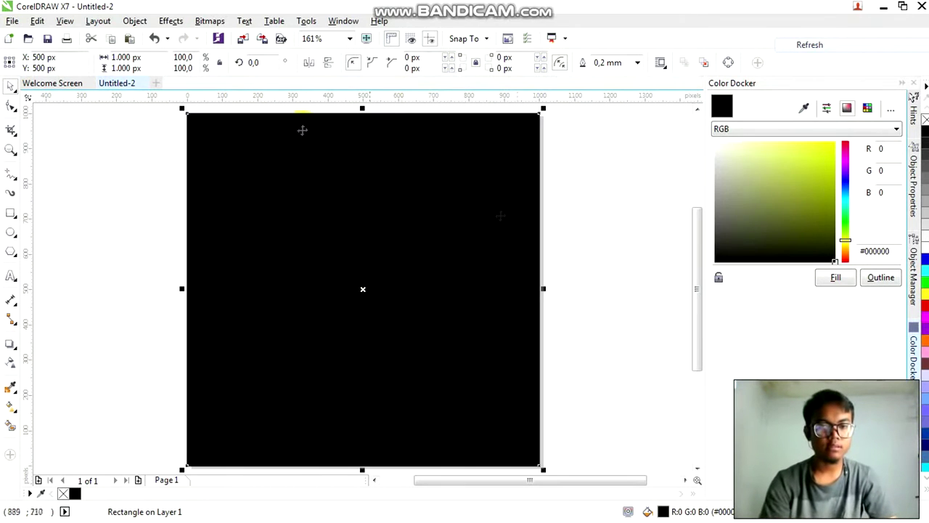
# - Give the black rectangle a uniform transparency of about 52 so the photo shows through darkened, and deselect it
pyautogui.click(11, 361)
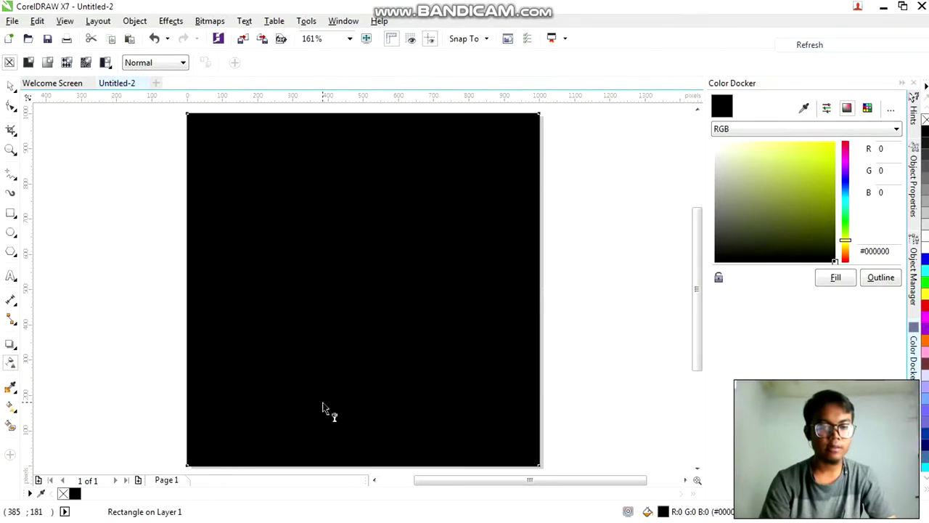
pyautogui.moveTo(697, 286); pyautogui.dragTo(691, 297)
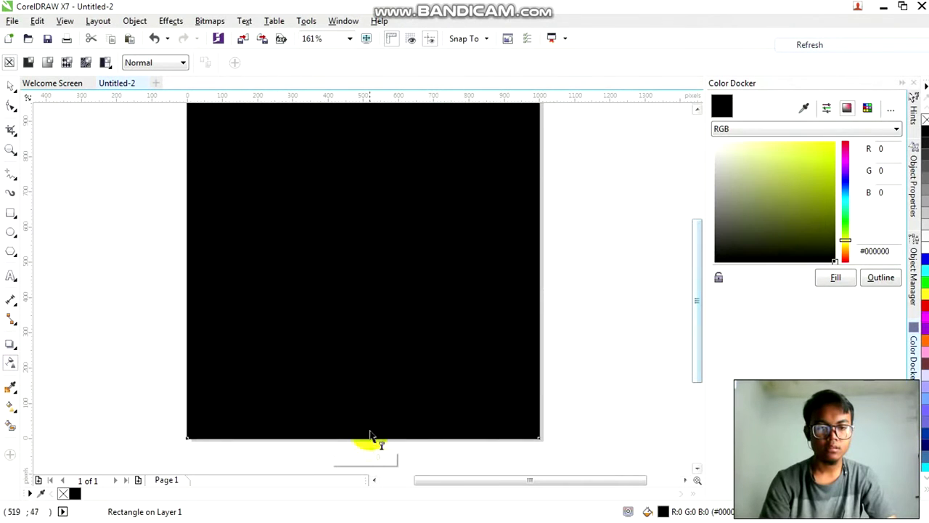
pyautogui.click(347, 456)
pyautogui.moveTo(351, 460); pyautogui.dragTo(354, 461)
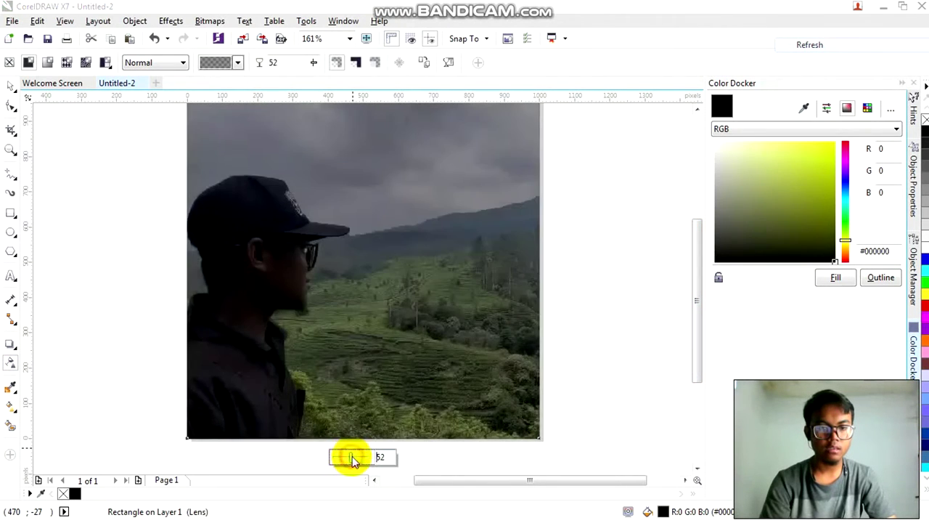
pyautogui.moveTo(354, 460); pyautogui.dragTo(353, 460)
pyautogui.click(10, 86)
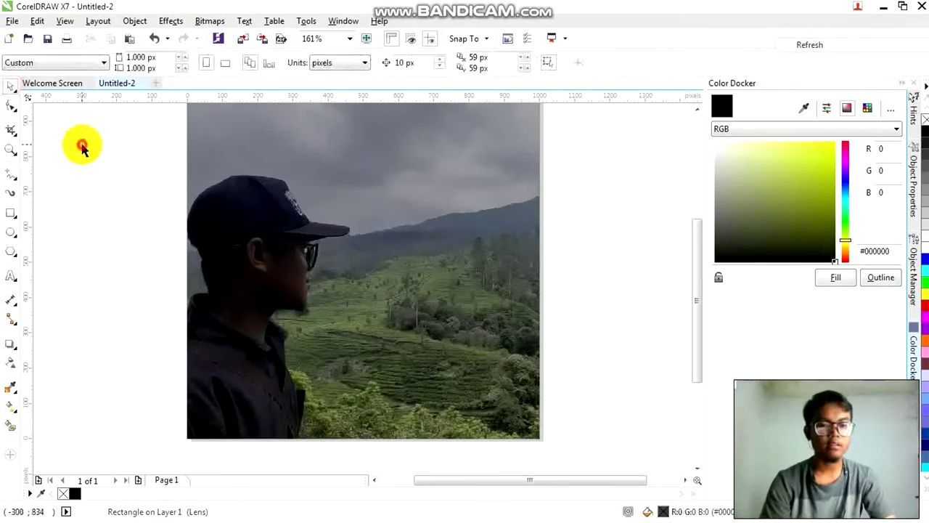
pyautogui.click(82, 147)
pyautogui.scroll(1, 82, 148)
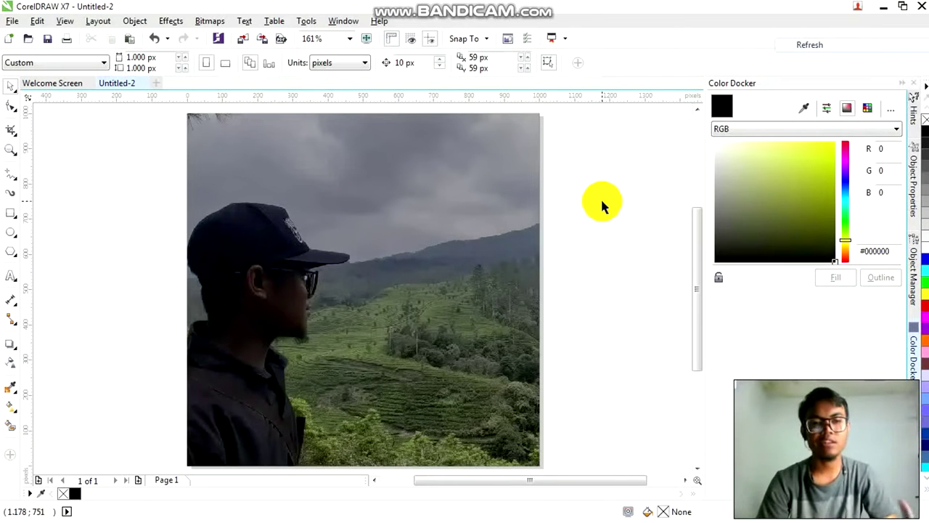
# - Draw a nearly closed frame about 875 x 886 px just inside the page edges with the 2-Point Line tool
pyautogui.click(18, 180)
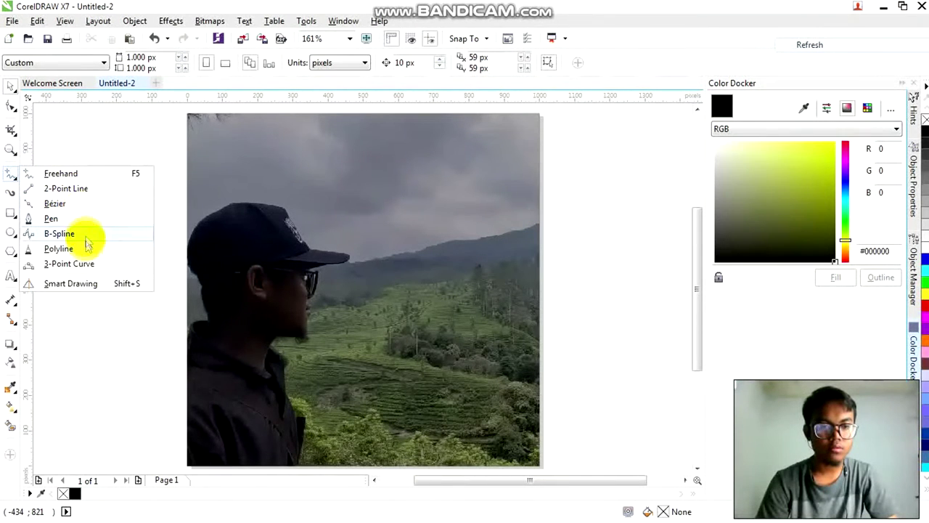
pyautogui.click(86, 265)
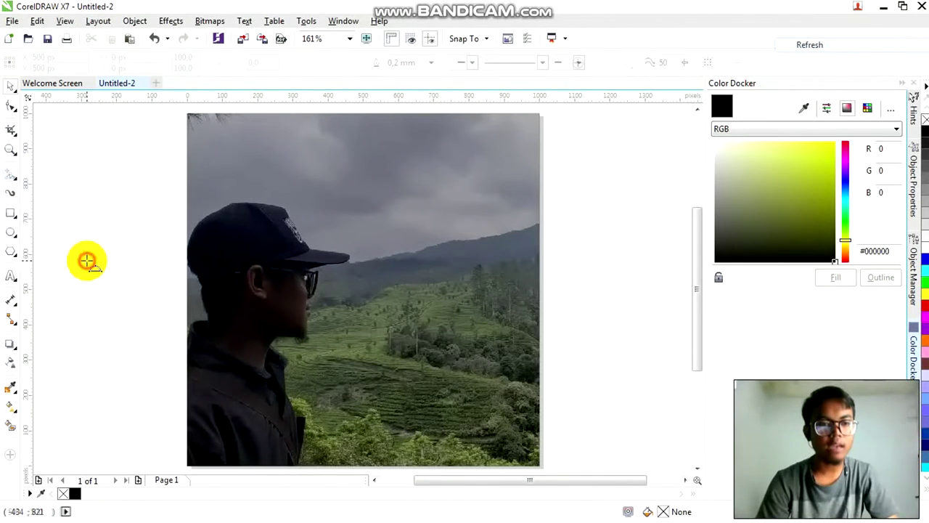
pyautogui.click(17, 180)
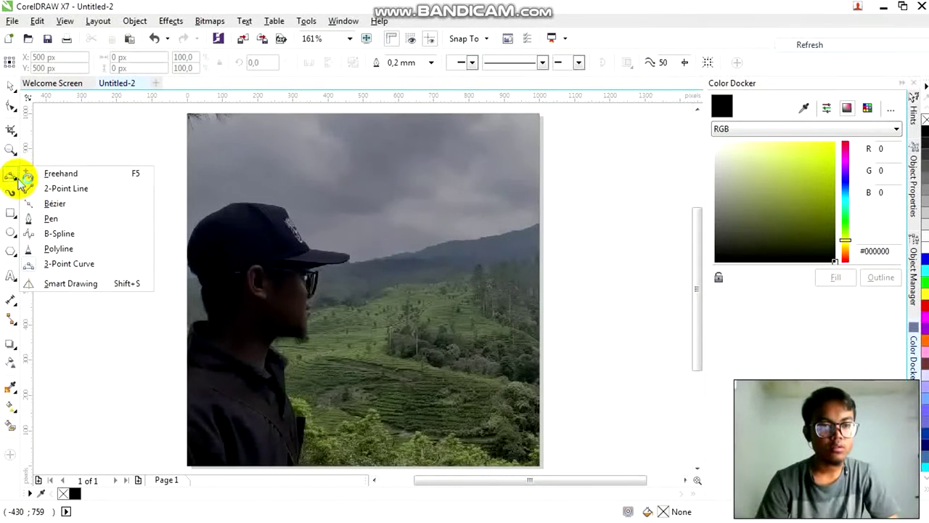
pyautogui.click(78, 188)
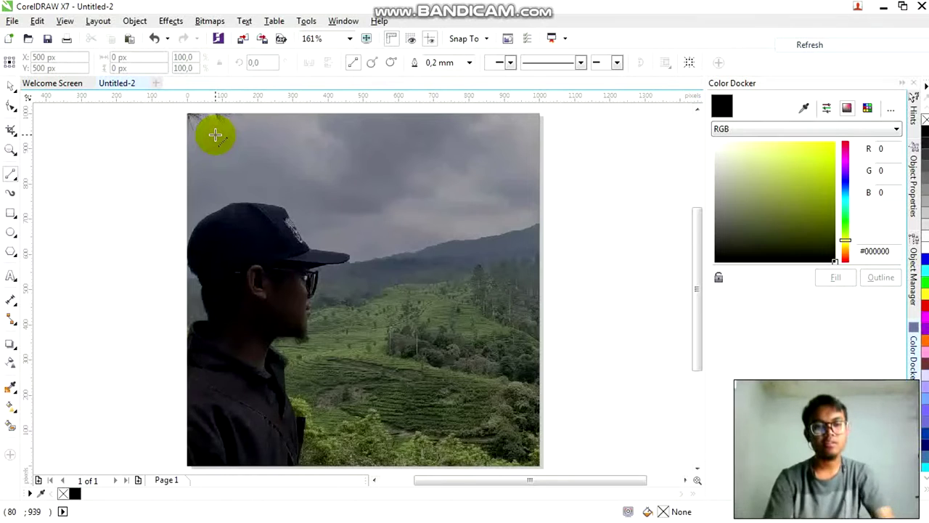
pyautogui.moveTo(215, 134); pyautogui.dragTo(275, 133)
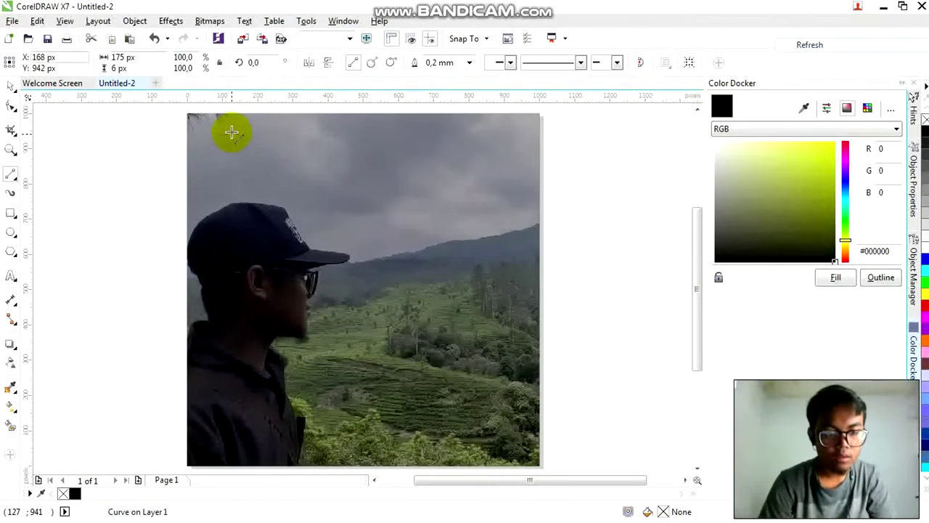
pyautogui.hotkey('ctrl', 'z')
pyautogui.moveTo(208, 130); pyautogui.dragTo(527, 441)
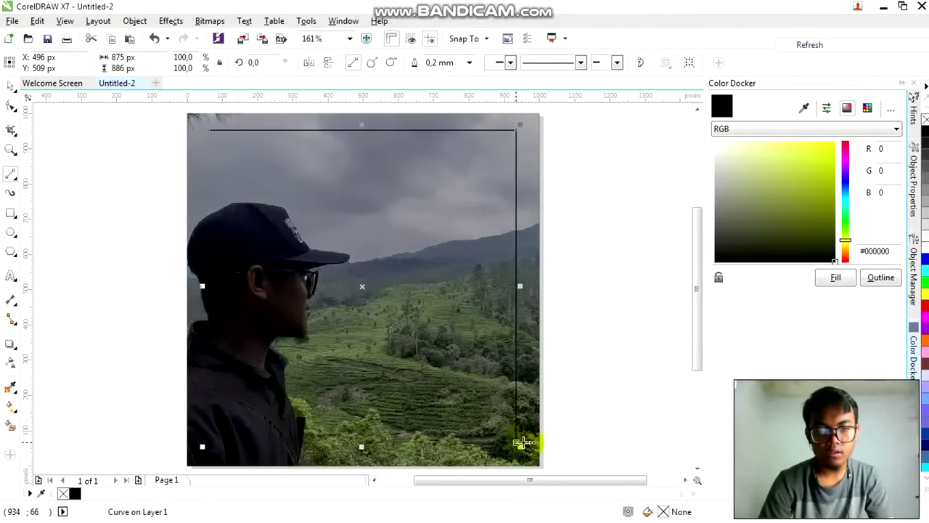
pyautogui.moveTo(207, 131); pyautogui.dragTo(515, 439)
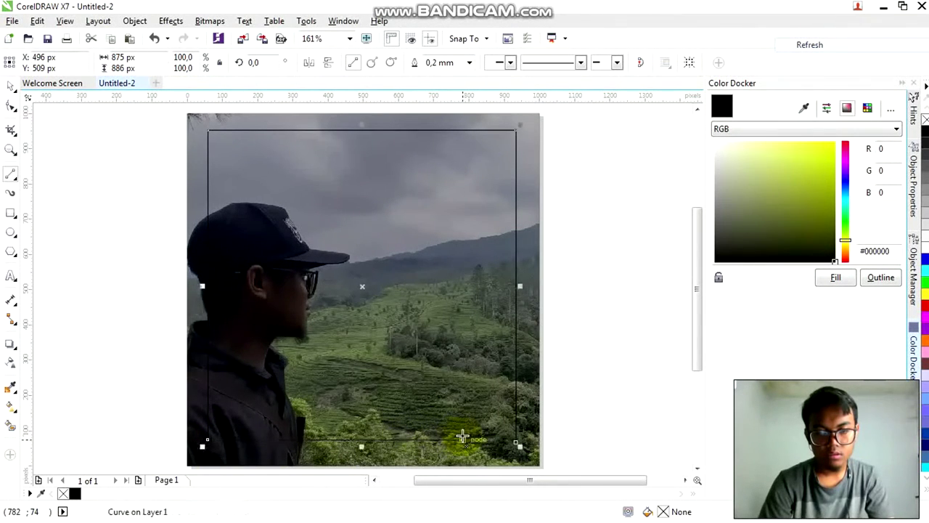
# - Move the frame's end node at its lower-right corner up level with the bottom line, making the frame 879 px high
pyautogui.click(9, 85)
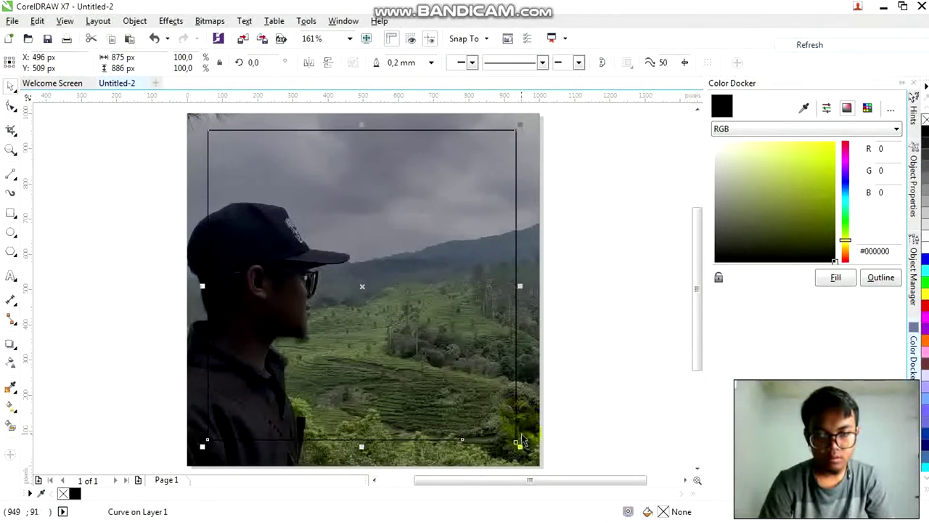
pyautogui.press('F10')
pyautogui.moveTo(517, 450); pyautogui.dragTo(517, 440)
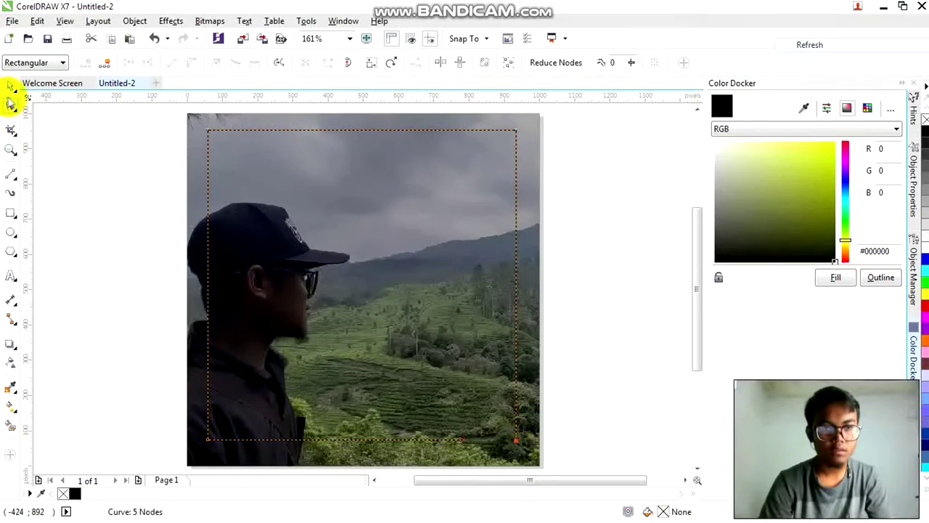
pyautogui.click(10, 88)
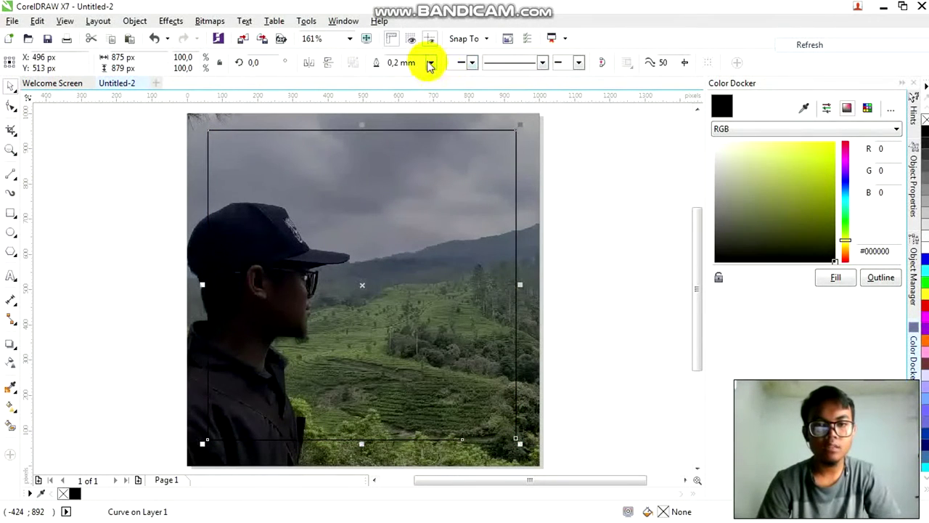
# - Set the outline width of the frame line to 1.0 mm
pyautogui.click(430, 64)
pyautogui.click(410, 128)
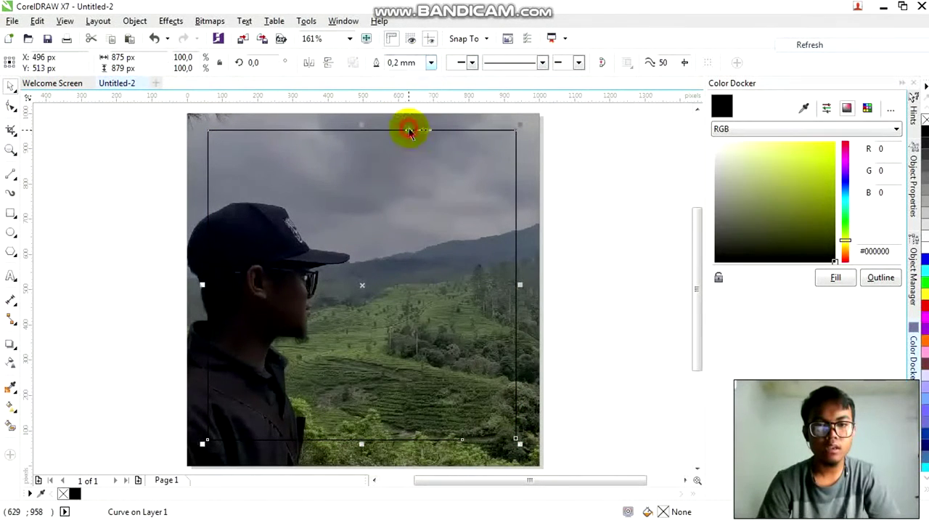
pyautogui.click(430, 62)
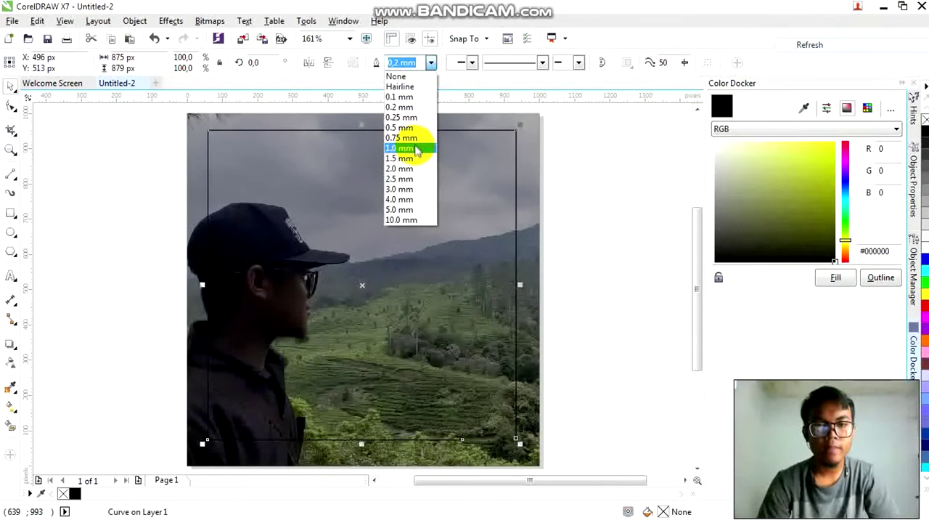
pyautogui.click(415, 148)
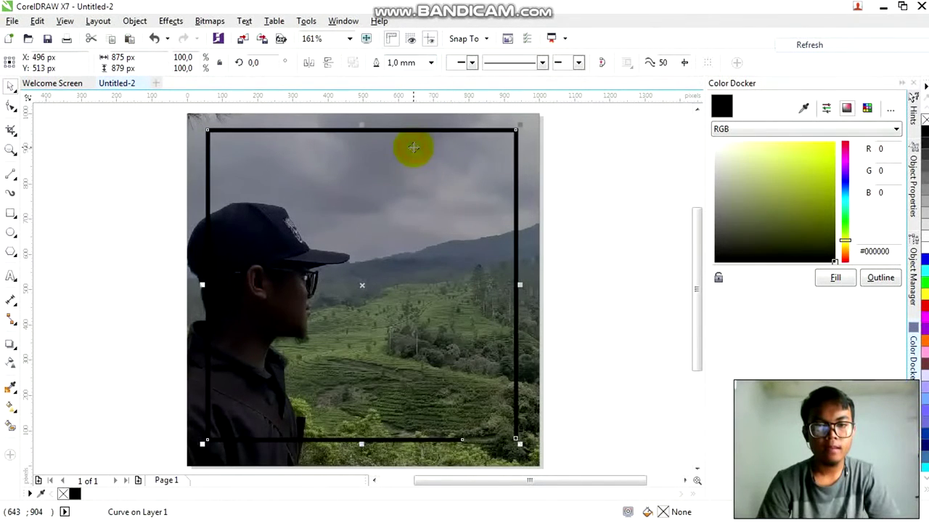
# - Set the frame line's outline width to 0.5 mm and its outline colour to white (#FFFFFF), and deselect it
pyautogui.click(431, 62)
pyautogui.click(406, 127)
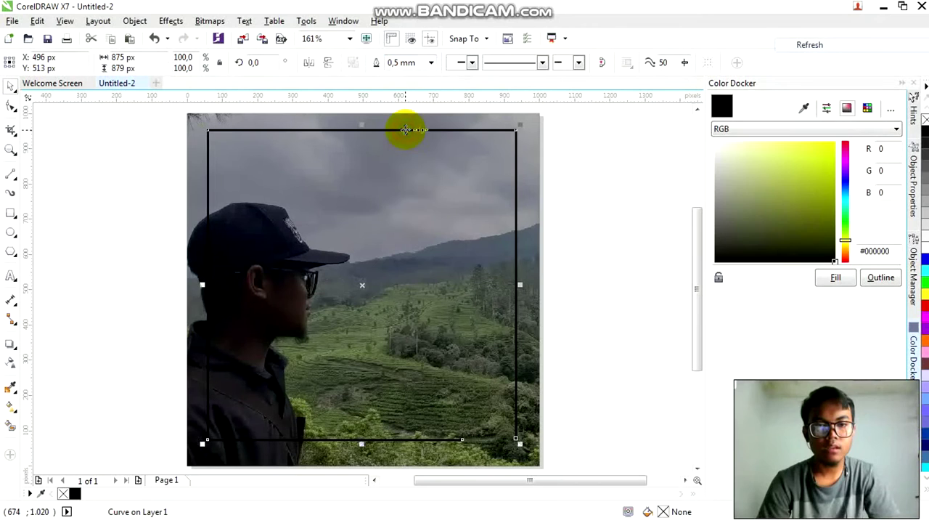
pyautogui.moveTo(758, 221); pyautogui.dragTo(663, 96)
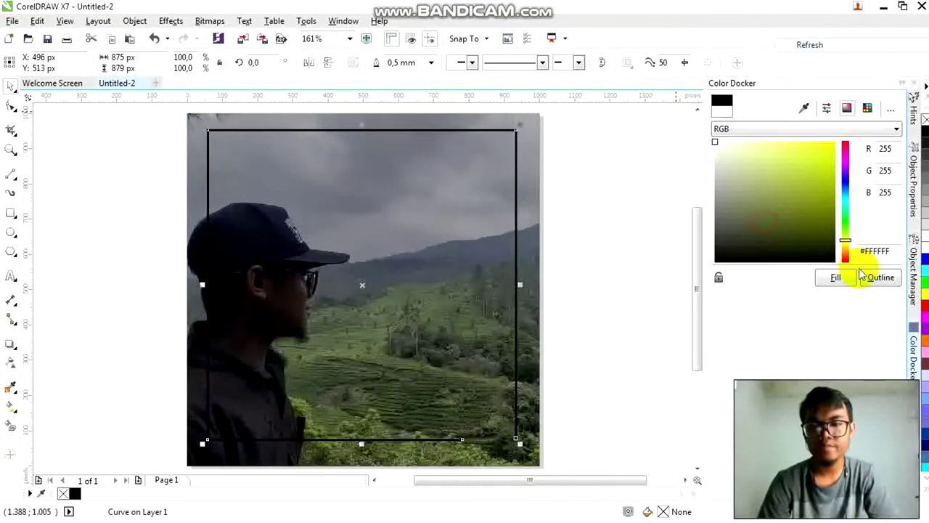
pyautogui.click(878, 279)
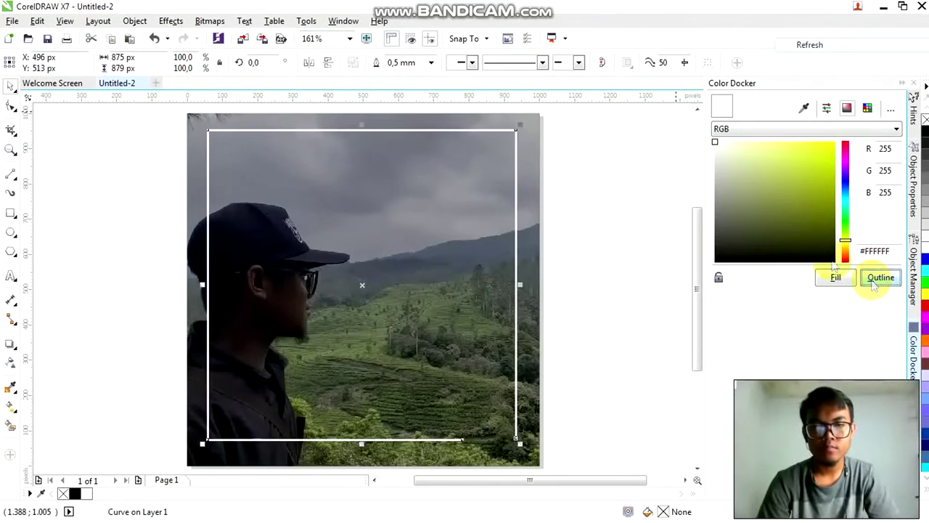
pyautogui.click(600, 167)
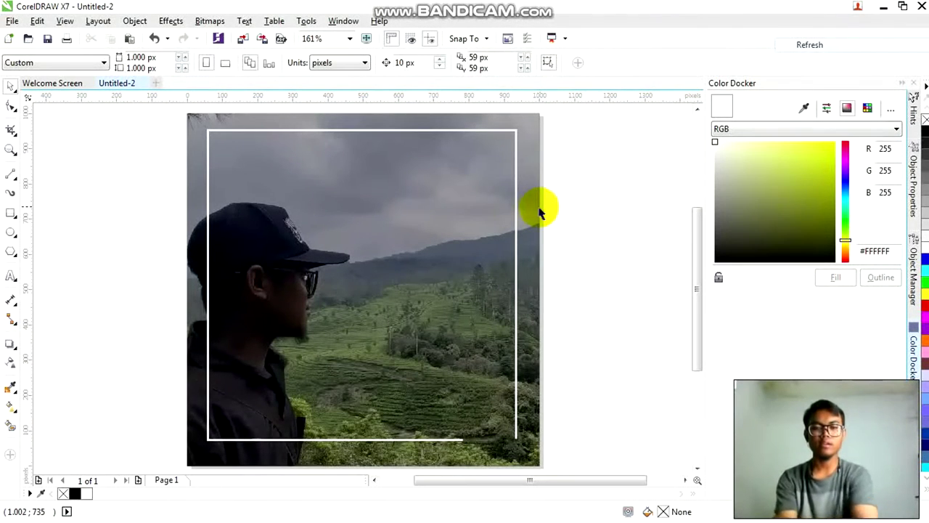
# - Centre the white frame line on the page and deselect it
pyautogui.click(517, 217)
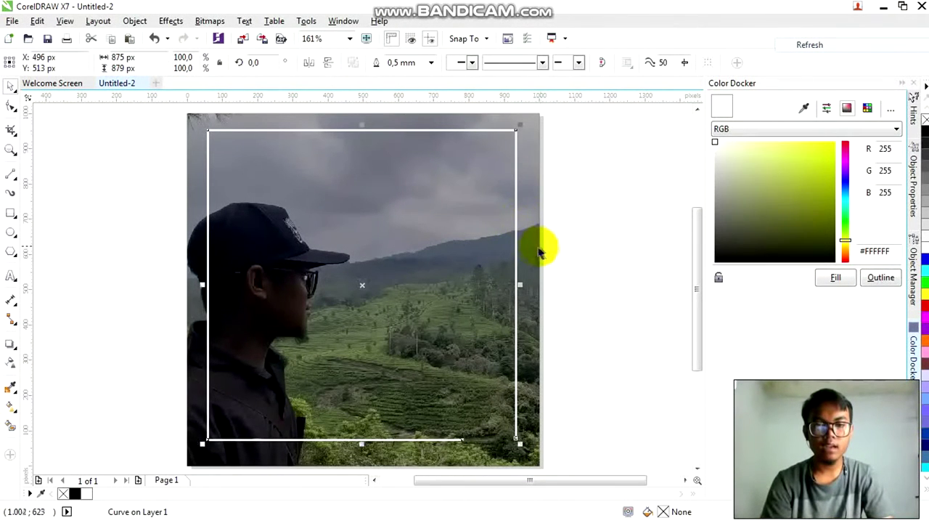
pyautogui.press('p')
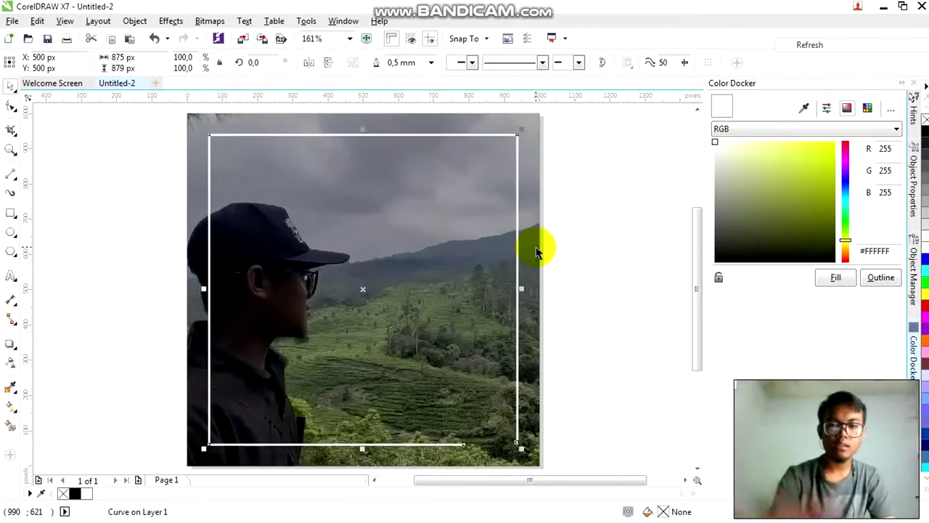
pyautogui.click(595, 257)
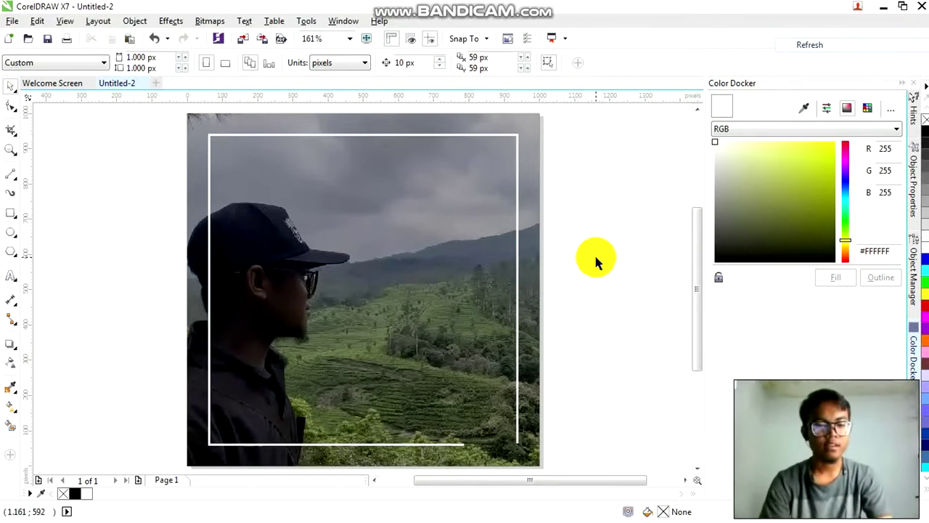
pyautogui.hotkey('alt', 'Tab')
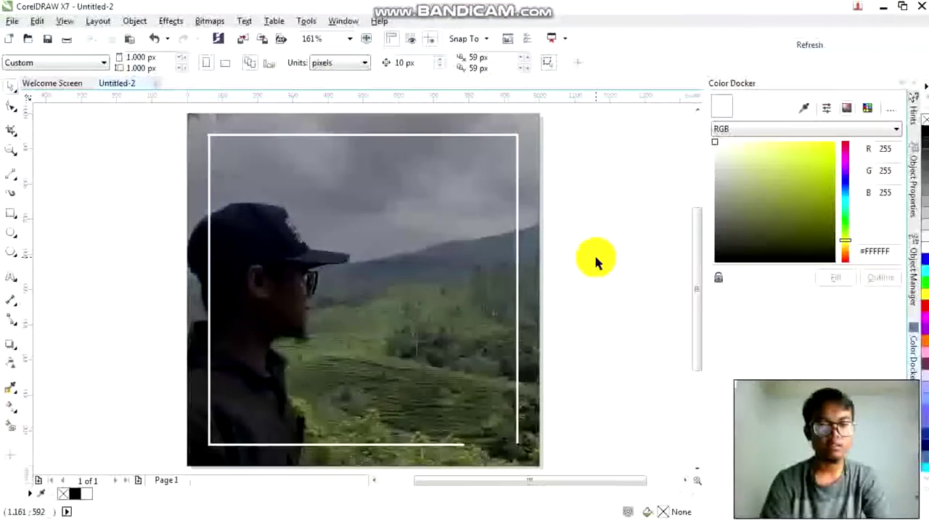
# - Add a three-line artistic text over the photo: “Orang yang paling aku Sukai / adalah orang yang menunjukan / Kesalahanku”
pyautogui.click(11, 276)
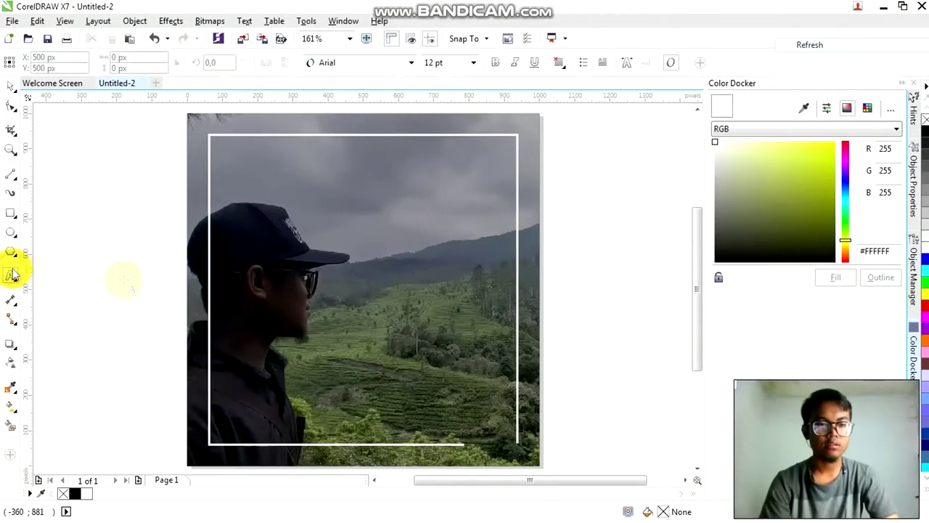
pyautogui.click(296, 285)
pyautogui.write('"')
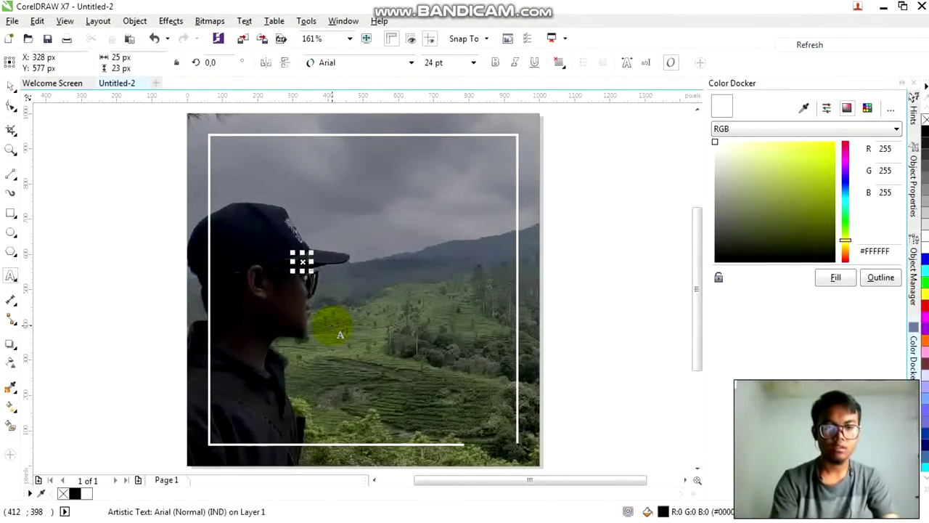
pyautogui.write('rang y')
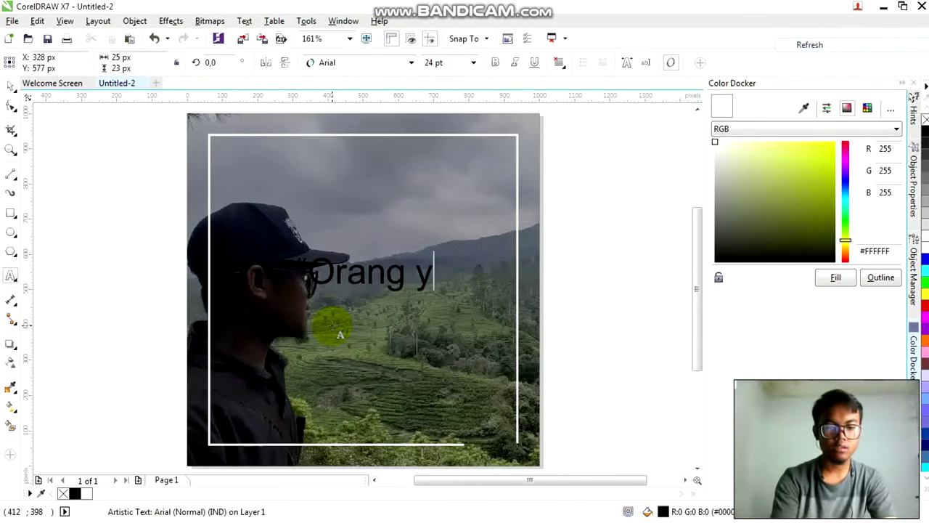
pyautogui.write('ang paling')
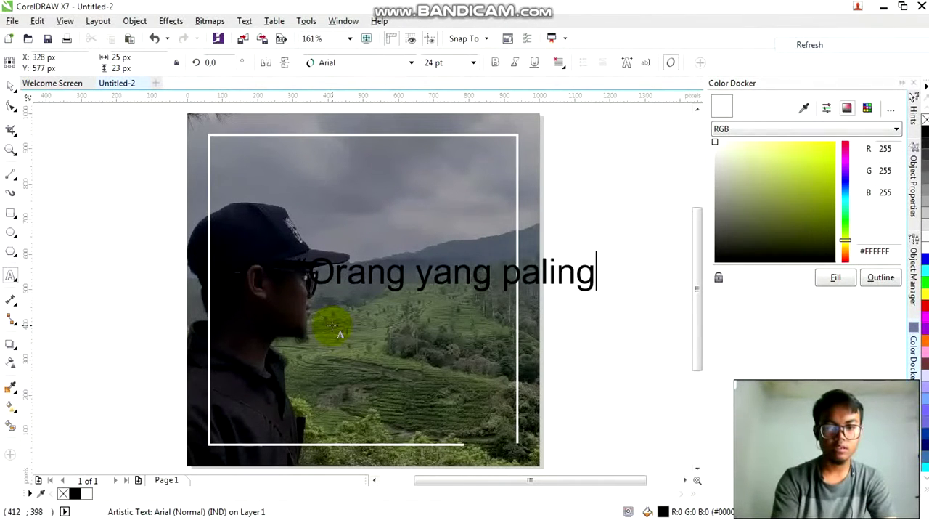
pyautogui.write(' aku')
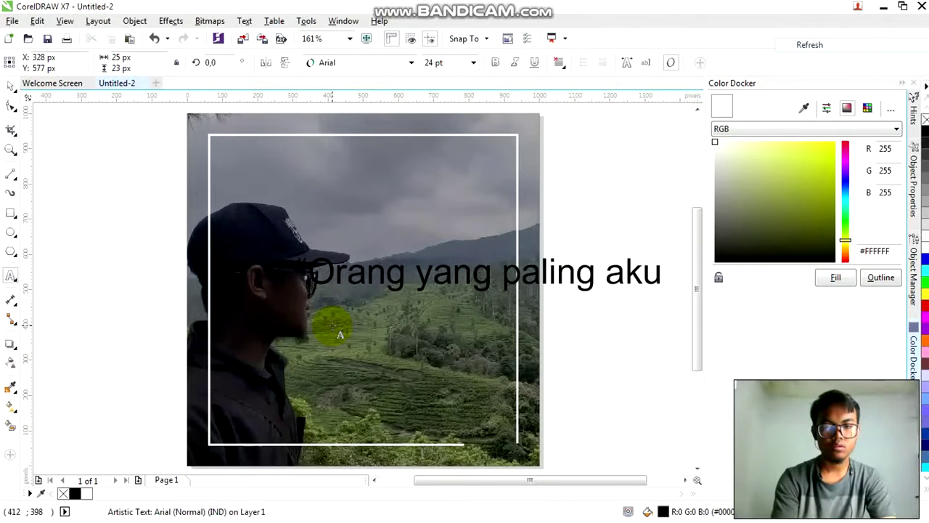
pyautogui.write(' Sukai')
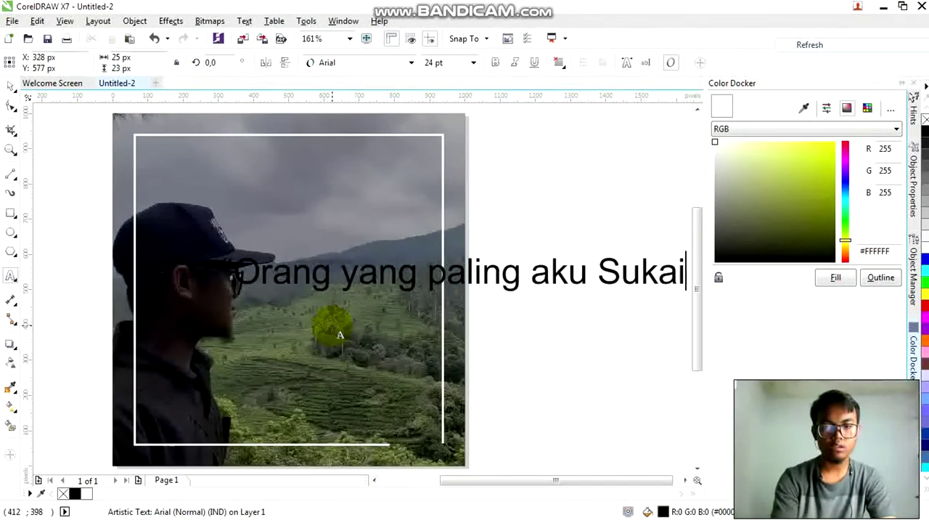
pyautogui.write('adalah orang yang ')
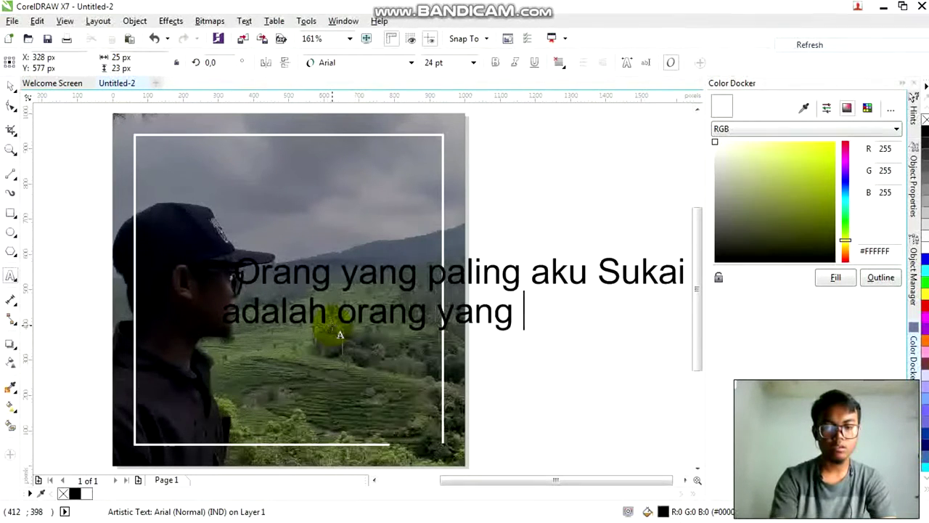
pyautogui.write('menunju')
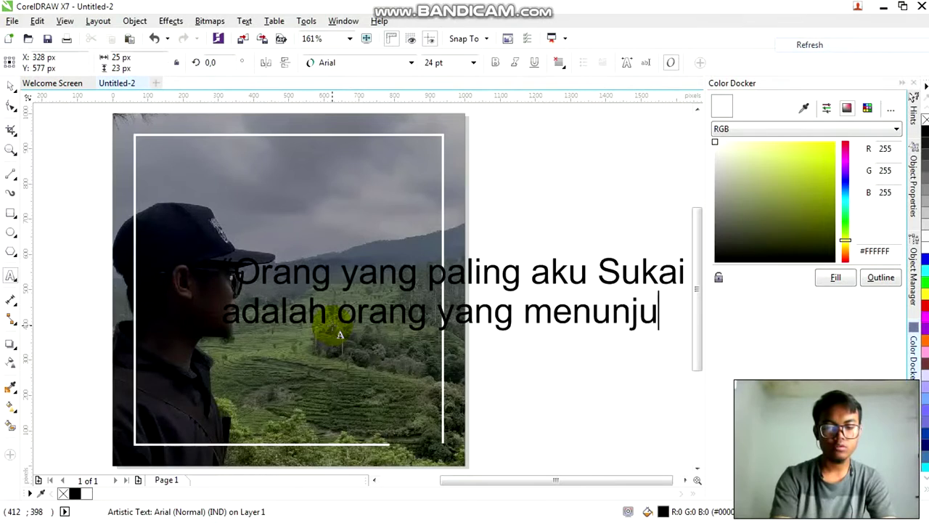
pyautogui.write('kan')
pyautogui.write('Kw')
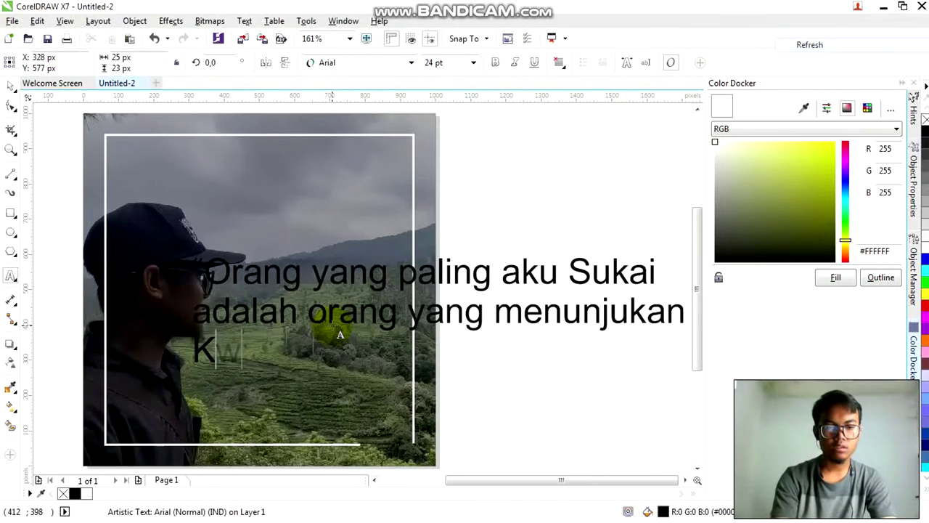
pyautogui.write('salahanku')
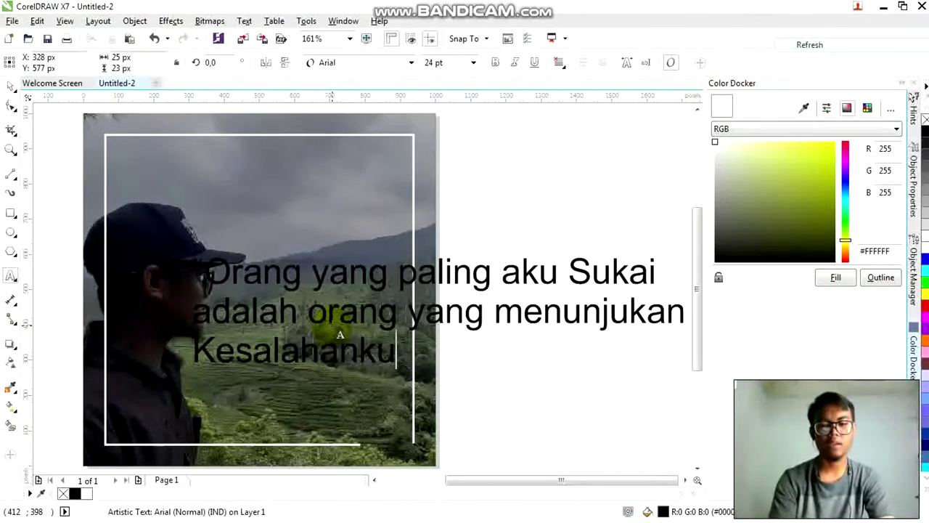
# - Centre-align the whole quote text and set its font to Centaur
pyautogui.hotkey('ctrl', 'a')
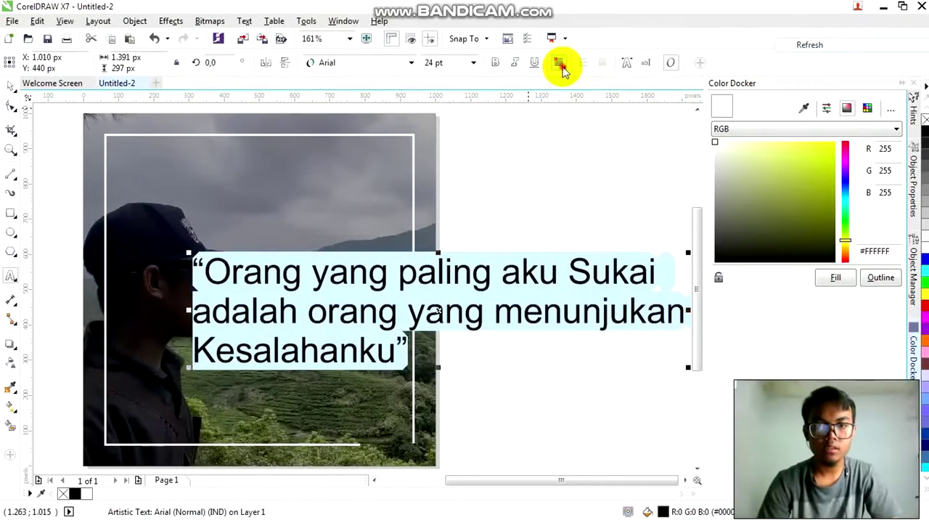
pyautogui.click(559, 62)
pyautogui.click(581, 108)
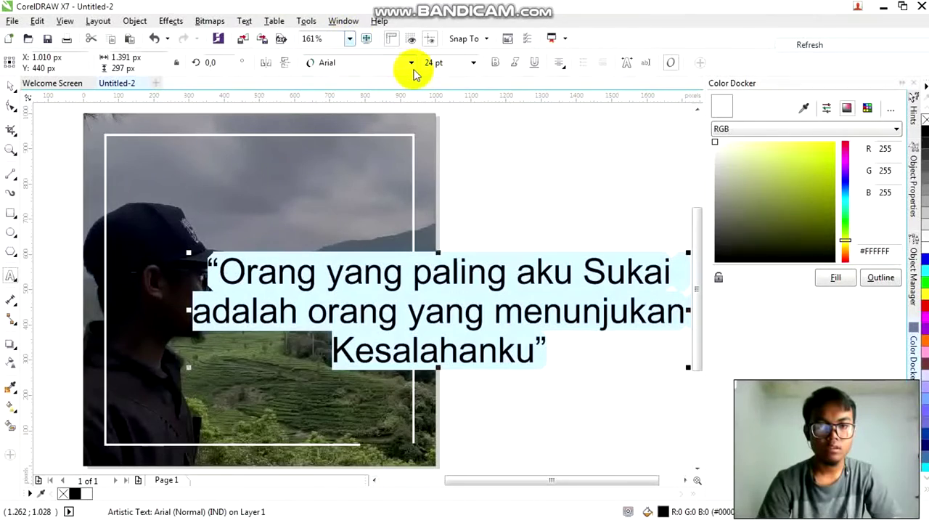
pyautogui.click(410, 65)
pyautogui.click(392, 98)
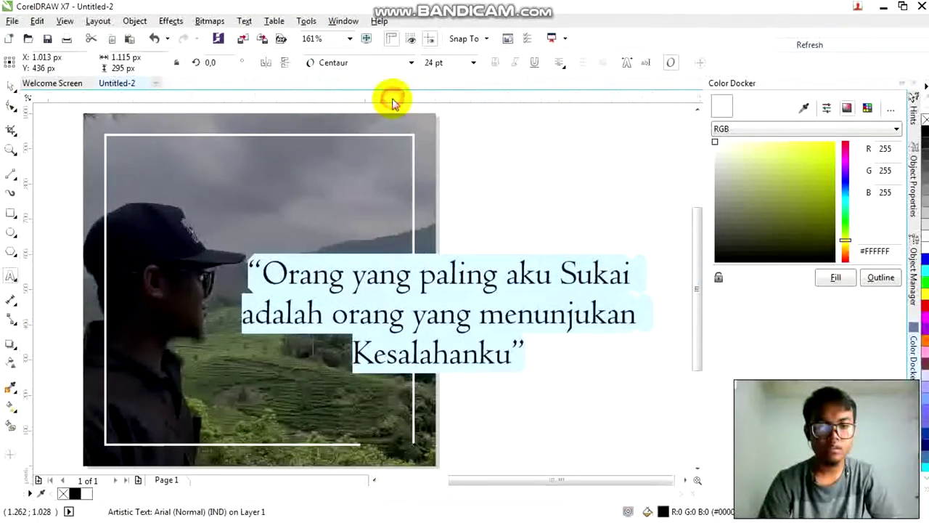
# - Fill the quote text with white and scale it down to about 545 px wide, placing it inside the frame
pyautogui.click(8, 86)
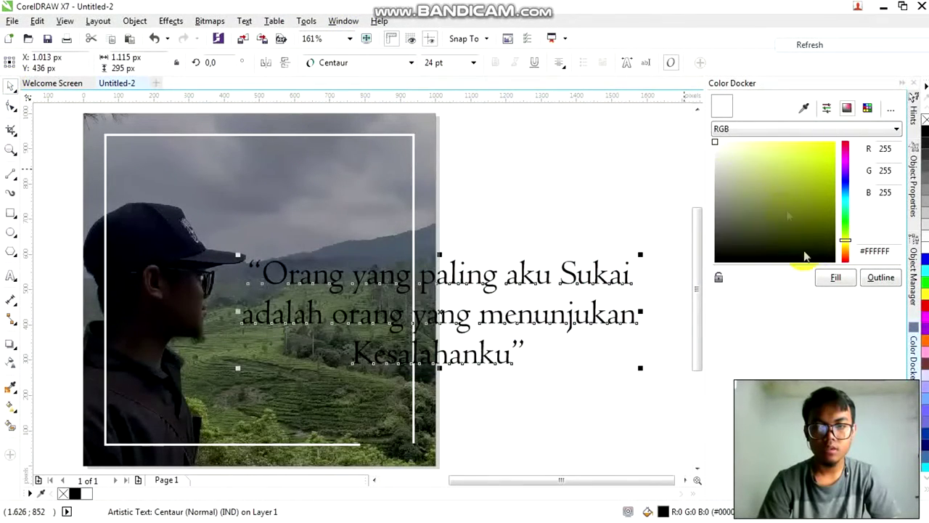
pyautogui.click(834, 279)
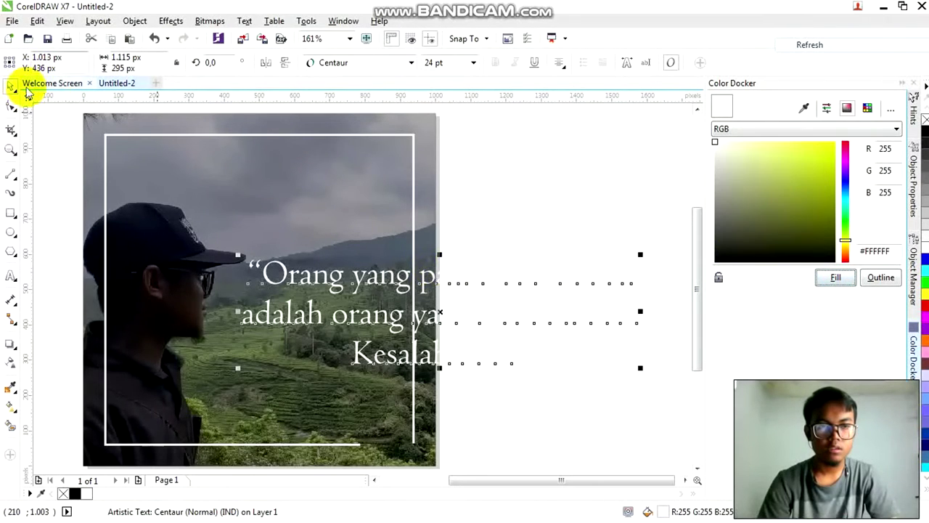
pyautogui.click(642, 254)
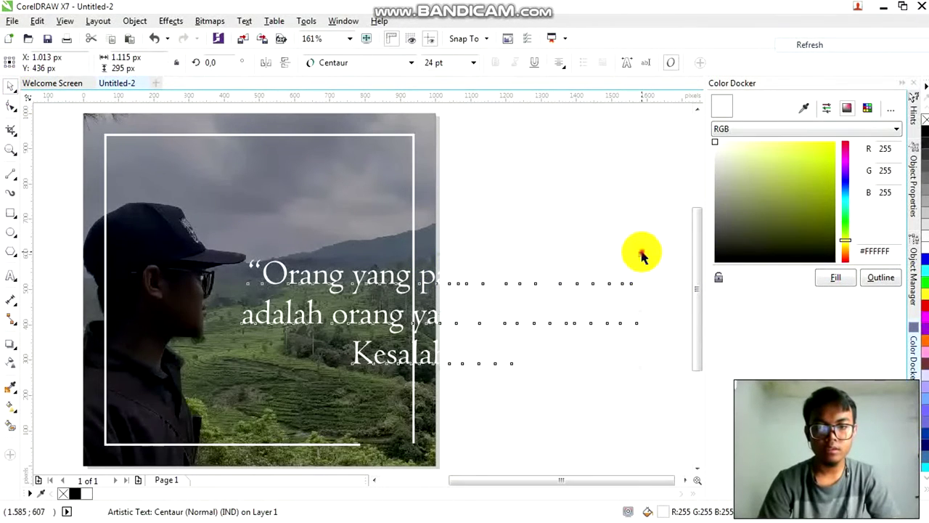
pyautogui.click(534, 292)
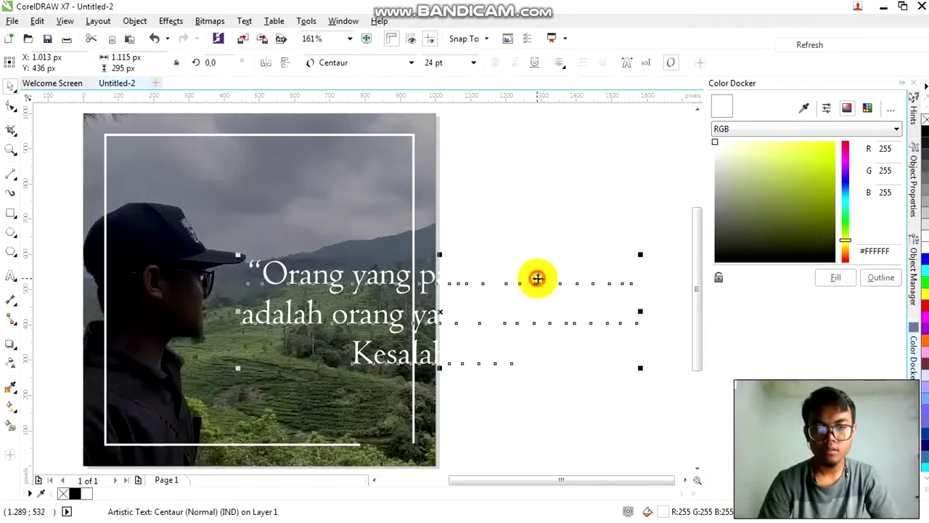
pyautogui.moveTo(640, 252); pyautogui.dragTo(320, 289)
pyautogui.hscroll(-1, 322, 293)
pyautogui.click(631, 326)
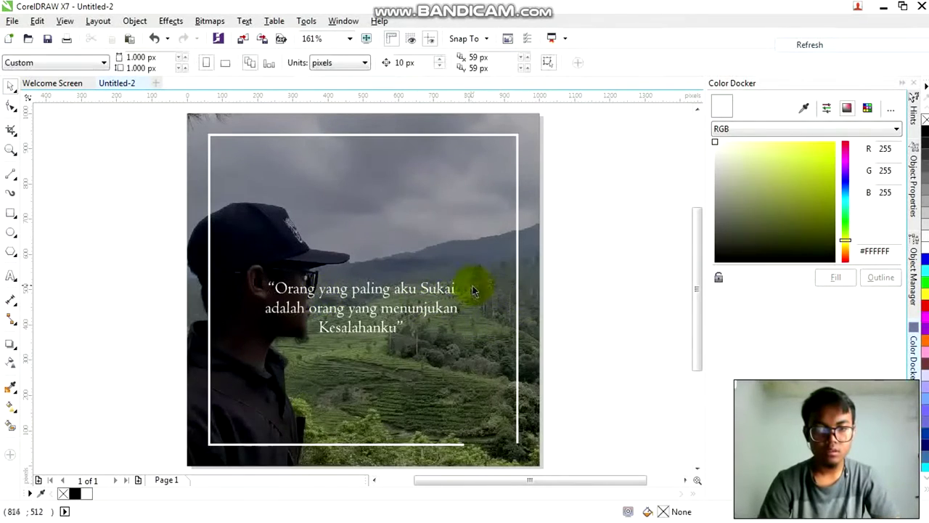
# - Move the quote text up near the middle of the frame, centred at about X 498 px, Y 485 px
pyautogui.moveTo(437, 298); pyautogui.dragTo(442, 297)
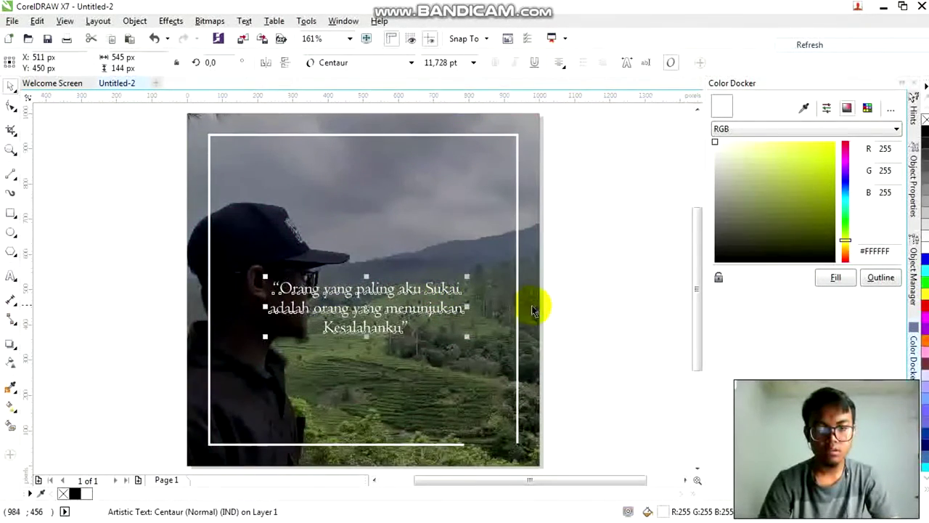
pyautogui.keyDown('shift'); pyautogui.click(530, 303); pyautogui.keyUp('shift')
pyautogui.click(615, 318)
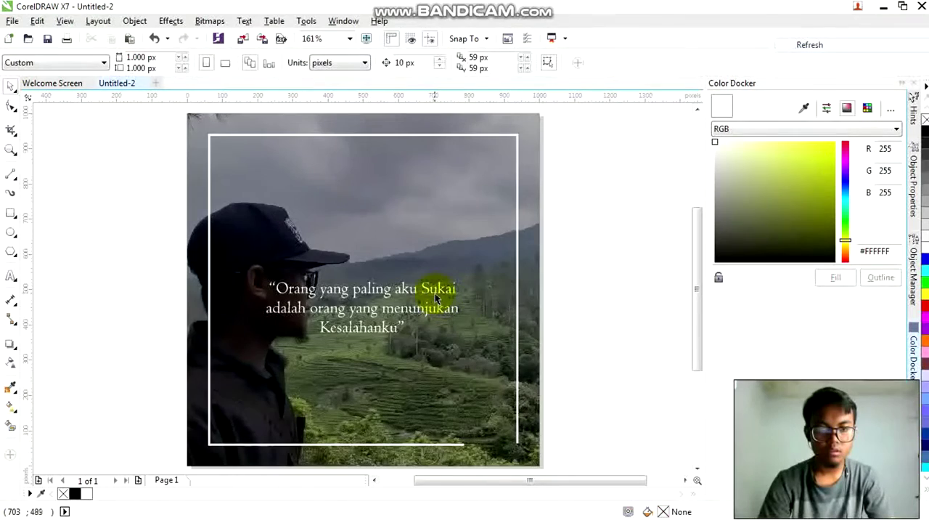
pyautogui.moveTo(435, 292); pyautogui.dragTo(433, 277)
pyautogui.click(612, 286)
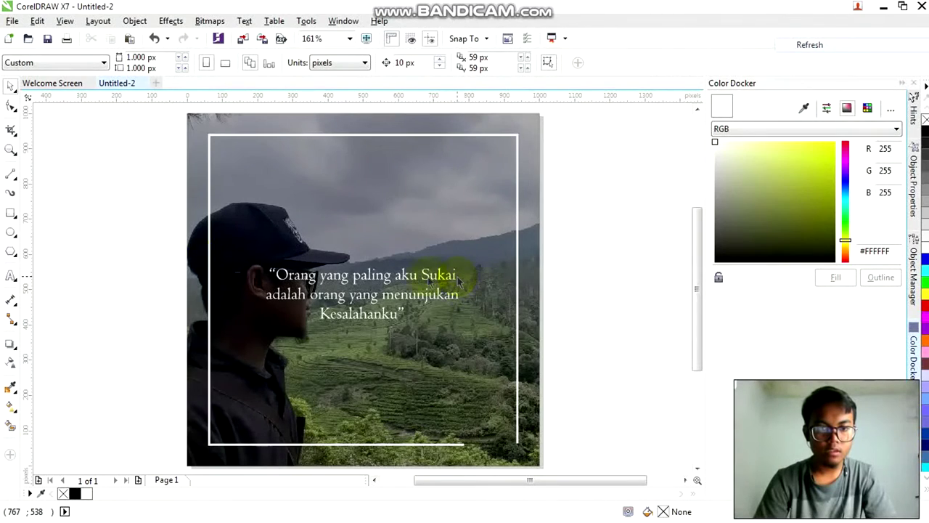
pyautogui.moveTo(416, 281); pyautogui.dragTo(412, 280)
pyautogui.click(50, 294)
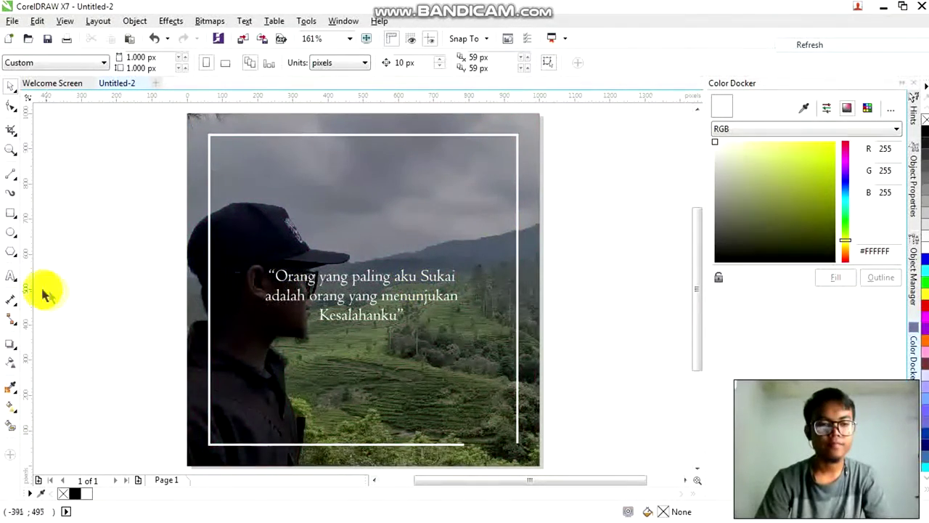
# - Duplicate the quote text and place the copy just below the original, centred at about X 583 px, Y 293 px
pyautogui.click(11, 276)
pyautogui.click(11, 86)
pyautogui.click(374, 298)
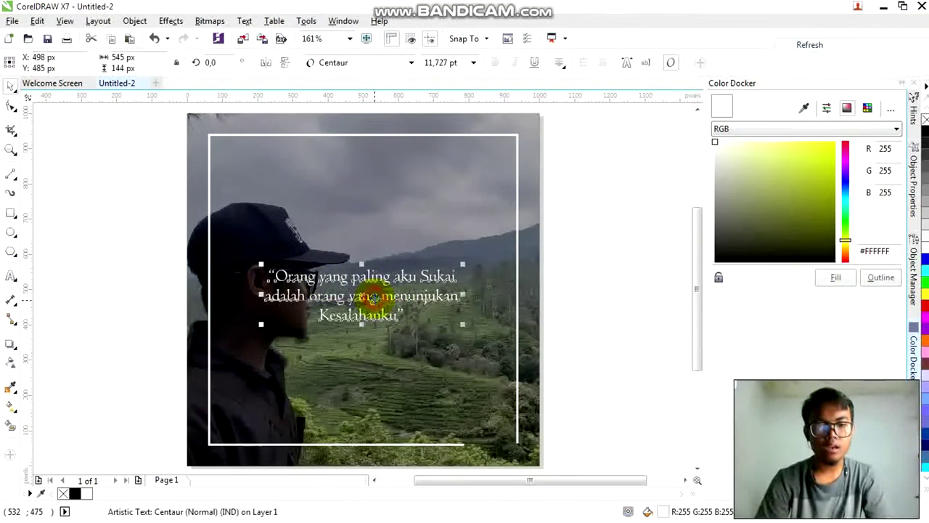
pyautogui.hotkey('ctrl', 'd')
pyautogui.moveTo(383, 276); pyautogui.dragTo(393, 365)
# - Replace the whole text of the duplicate with the attribution "-Umar Bin Khatab RA-"
pyautogui.doubleClick(392, 361)
pyautogui.hotkey('ctrl', 'a')
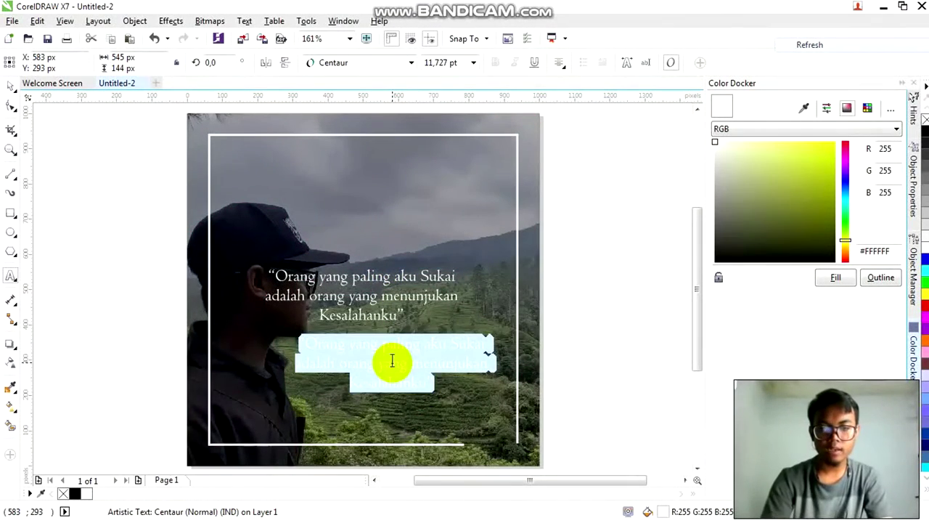
pyautogui.press('Delete')
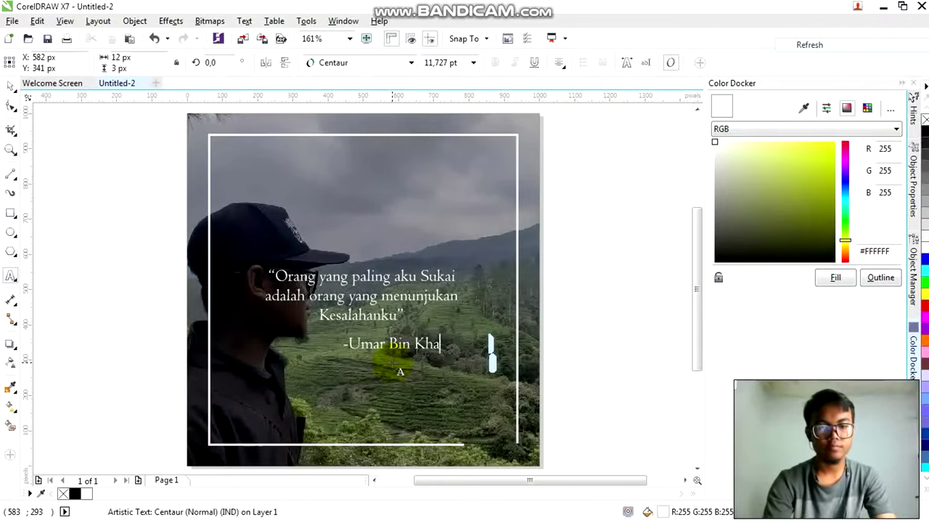
pyautogui.write('A')
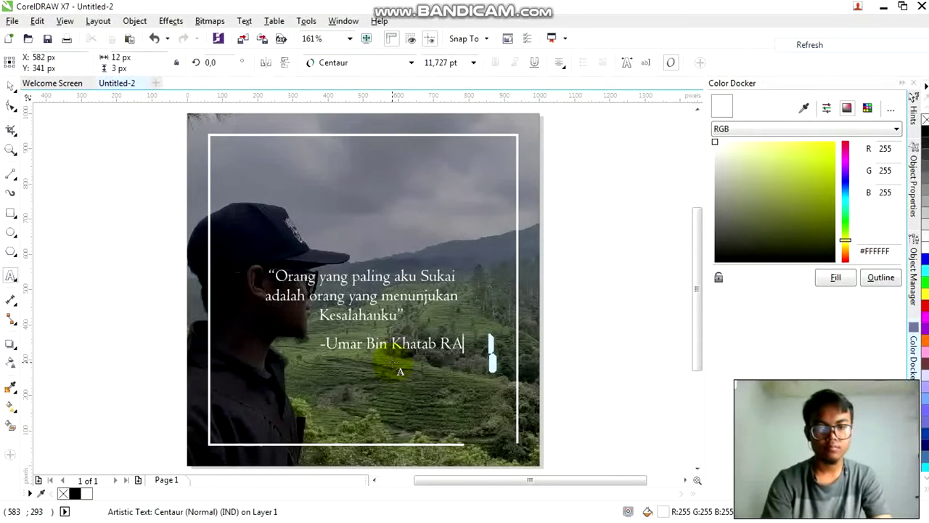
pyautogui.write('-')
pyautogui.click(11, 86)
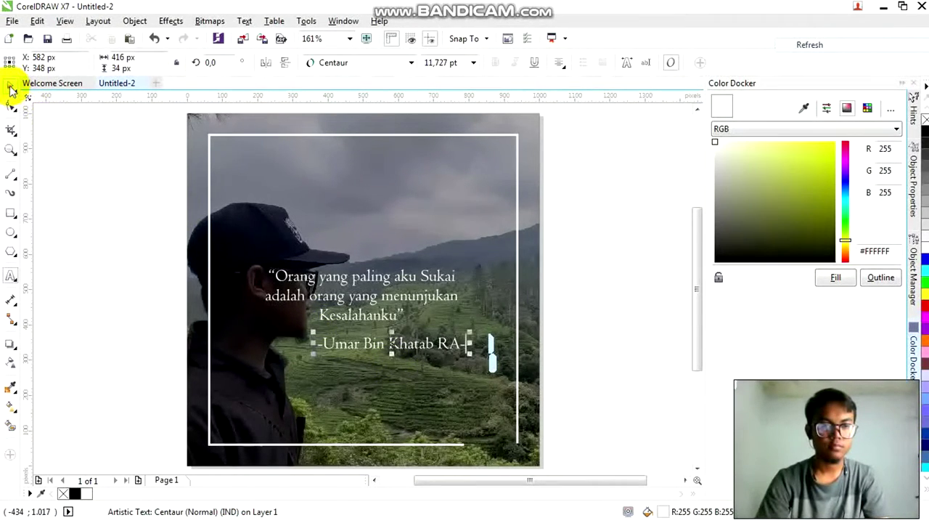
# - Fill the attribution text with yellow, RGB 234, 255, 0 (#EAFF00)
pyautogui.moveTo(813, 189); pyautogui.dragTo(908, 111)
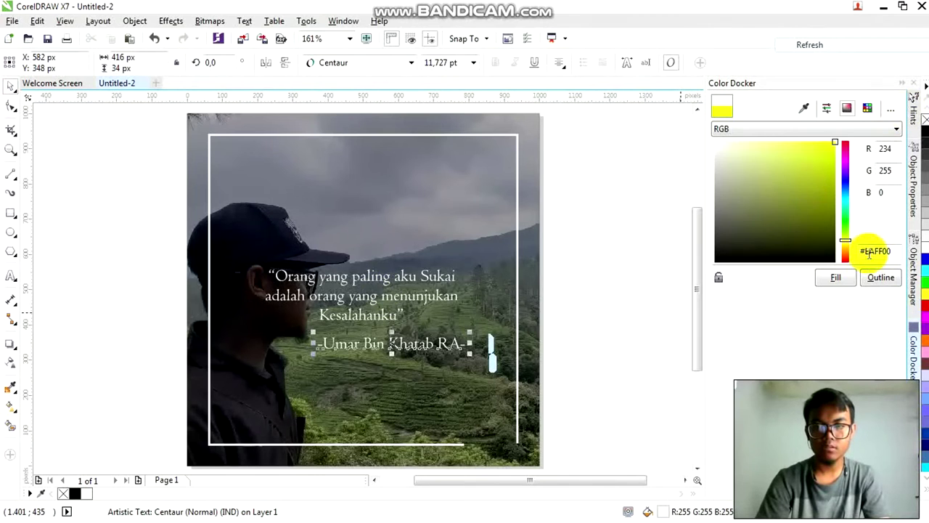
pyautogui.click(844, 281)
pyautogui.click(125, 187)
# - Centre the attribution horizontally on the quote text
pyautogui.click(460, 351)
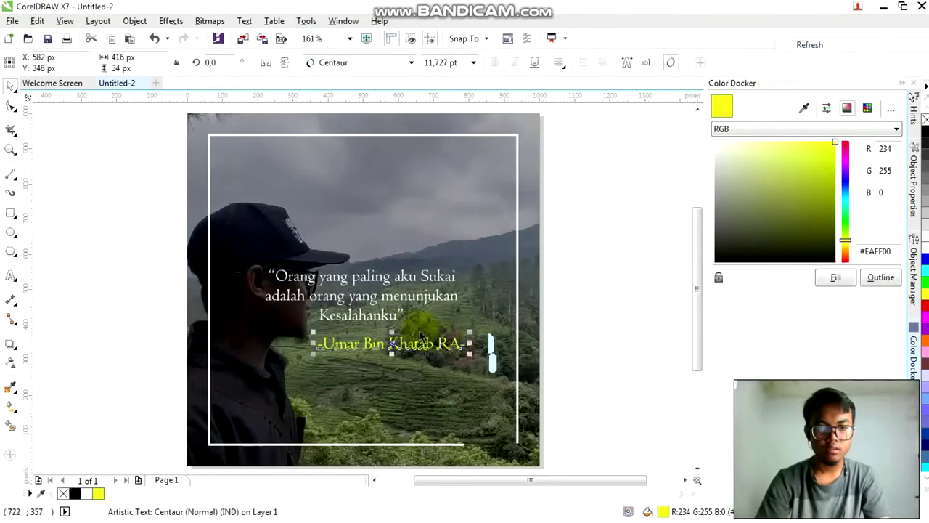
pyautogui.keyDown('shift'); pyautogui.click(397, 319); pyautogui.keyUp('shift')
pyautogui.press('c')
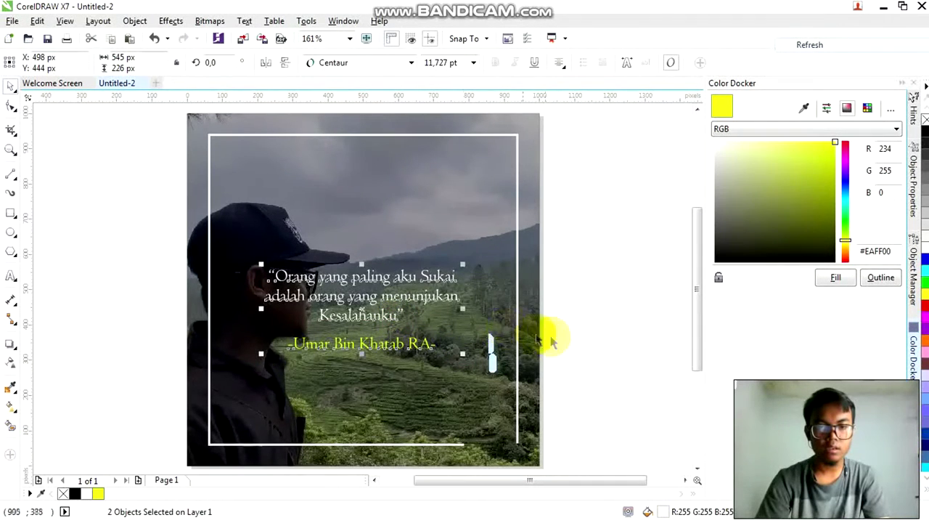
pyautogui.click(610, 352)
# - Nudge the attribution up closer beneath the quote, to about Y 368 px
pyautogui.click(411, 339)
pyautogui.press('Up')
pyautogui.press('Up')
pyautogui.press('Up')
pyautogui.press('Up')
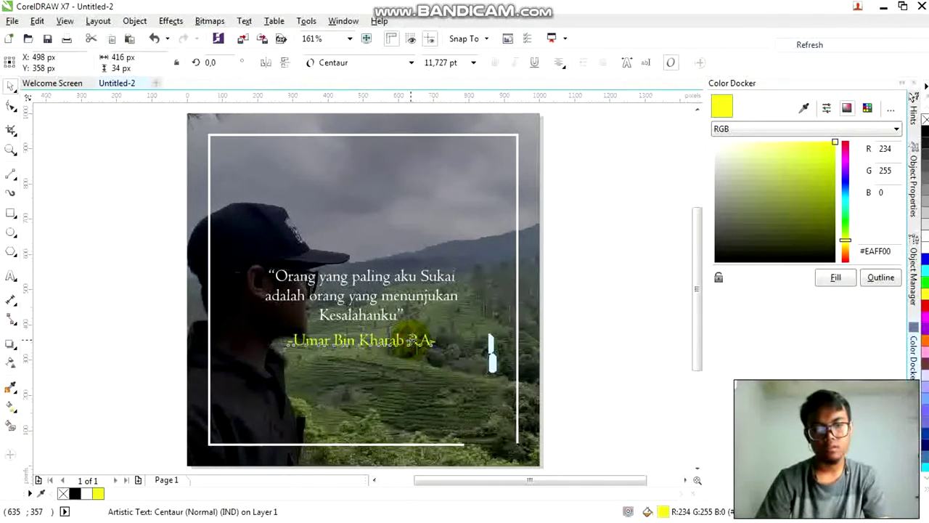
pyautogui.press('Down')
pyautogui.press('Down')
pyautogui.click(607, 337)
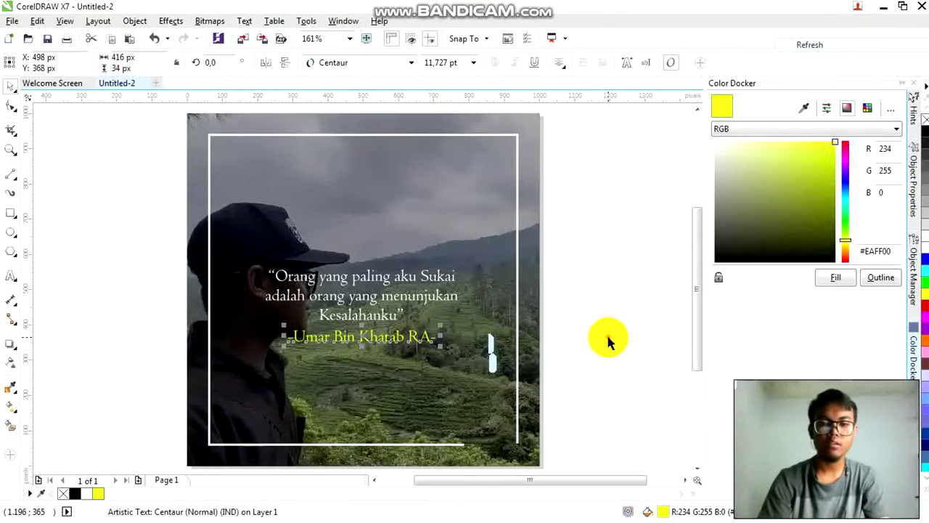
# - Add the artistic text "Aku Suka Dia" above the quote and set its font to Autolova
pyautogui.click(11, 276)
pyautogui.click(320, 225)
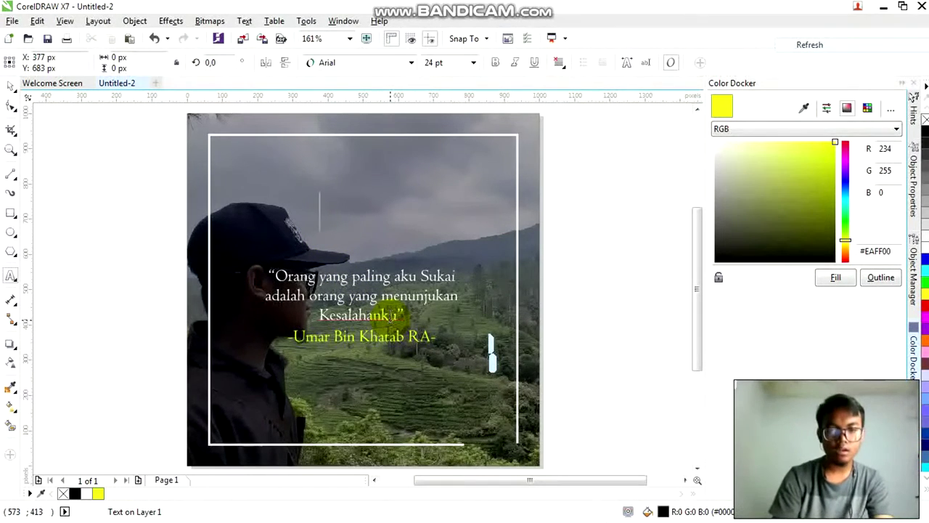
pyautogui.write('Aku Suka Dia')
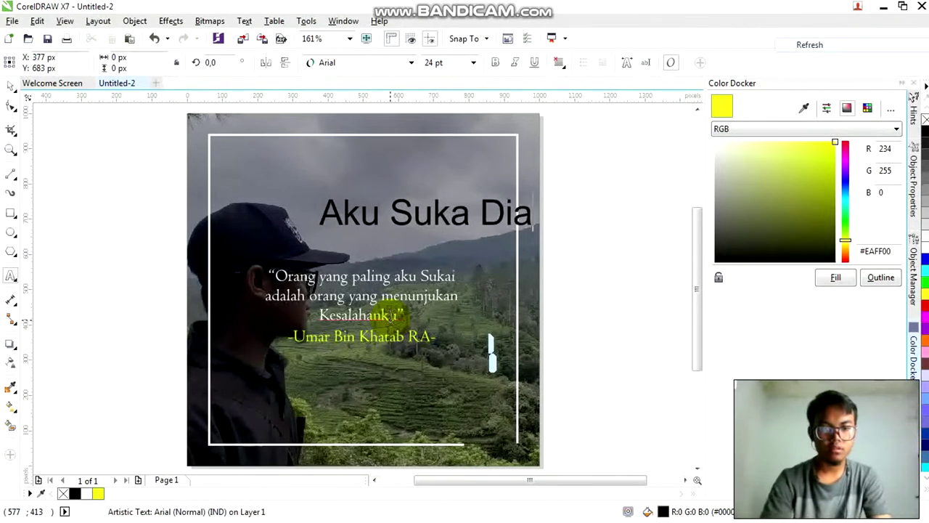
pyautogui.hotkey('ctrl', 'a')
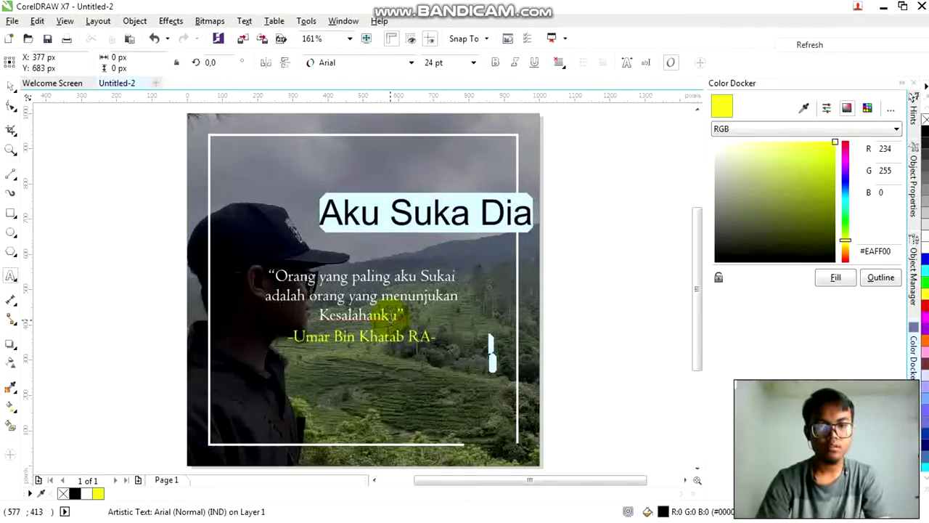
pyautogui.click(410, 64)
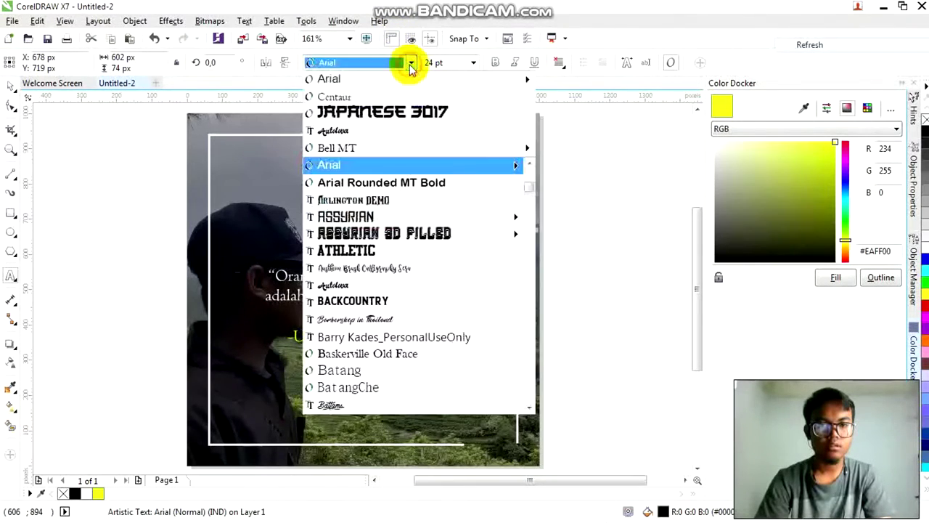
pyautogui.click(384, 130)
pyautogui.click(10, 86)
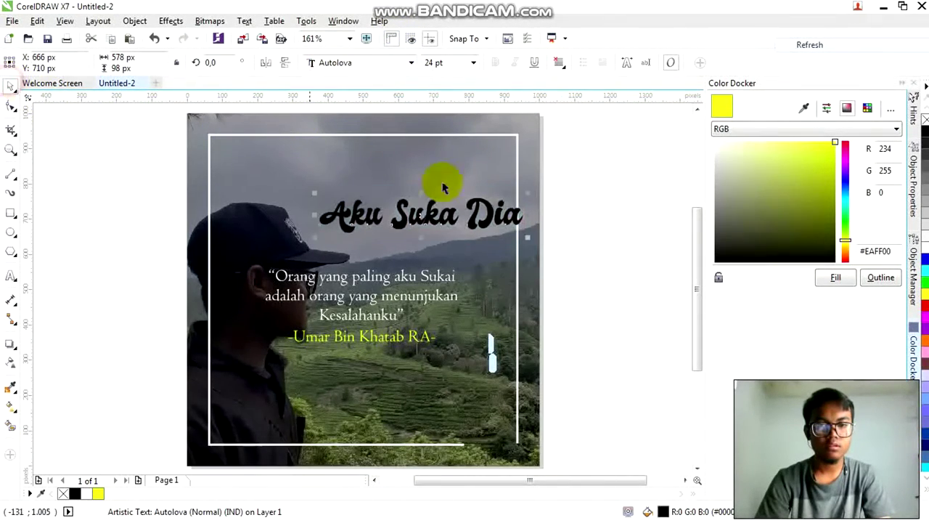
# - Fill the title with the yellow #EAFF00 and move it just above the quote, centred at about X 501 px, Y 632 px
pyautogui.click(836, 278)
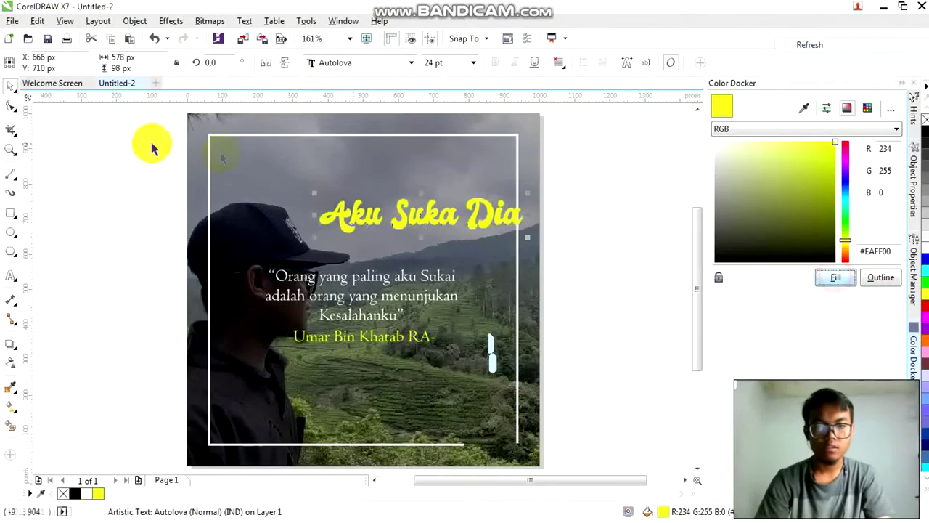
pyautogui.moveTo(404, 215); pyautogui.dragTo(346, 243)
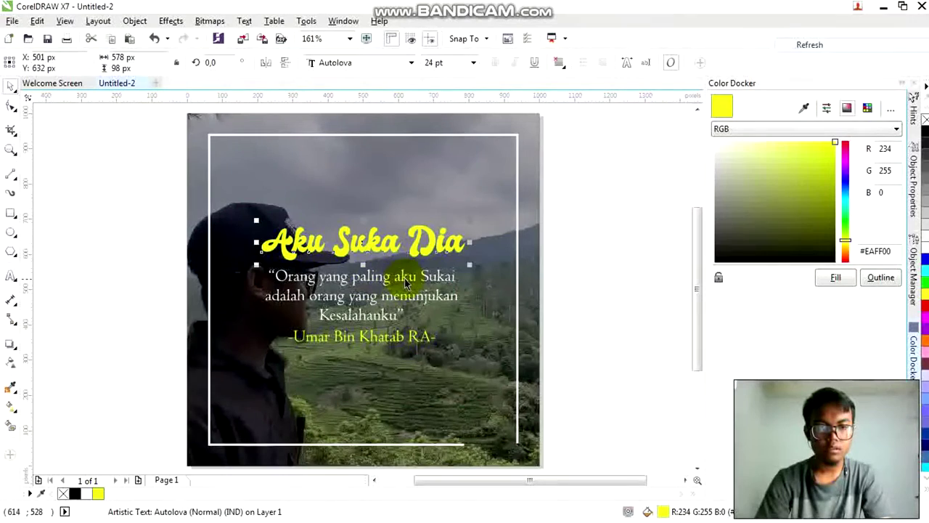
# - Scale the quote text up to about 643 px wide and move the attribution down to about Y 358 px
pyautogui.click(404, 280)
pyautogui.moveTo(462, 264); pyautogui.dragTo(479, 258)
pyautogui.moveTo(414, 337); pyautogui.dragTo(413, 341)
# - Set the attribution's font to Bell MT and make it bold
pyautogui.click(410, 63)
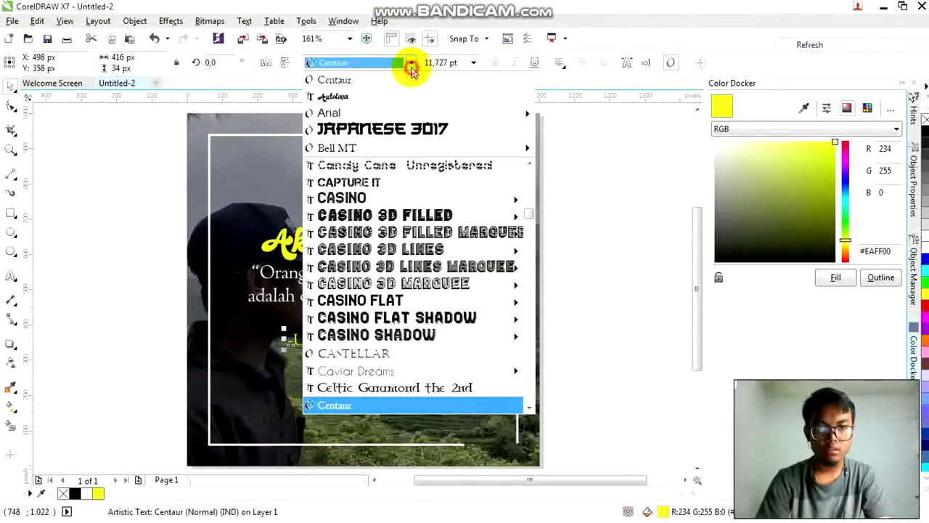
pyautogui.click(392, 148)
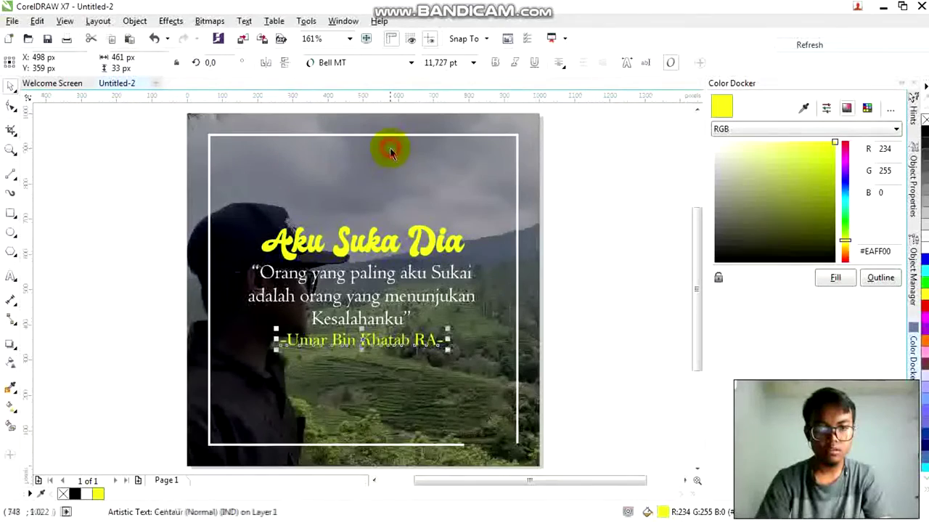
pyautogui.click(495, 62)
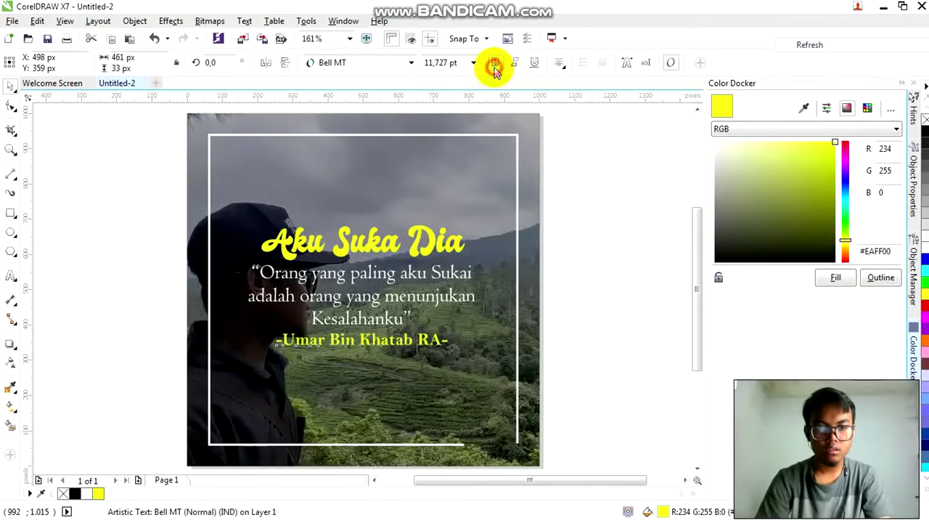
pyautogui.click(614, 328)
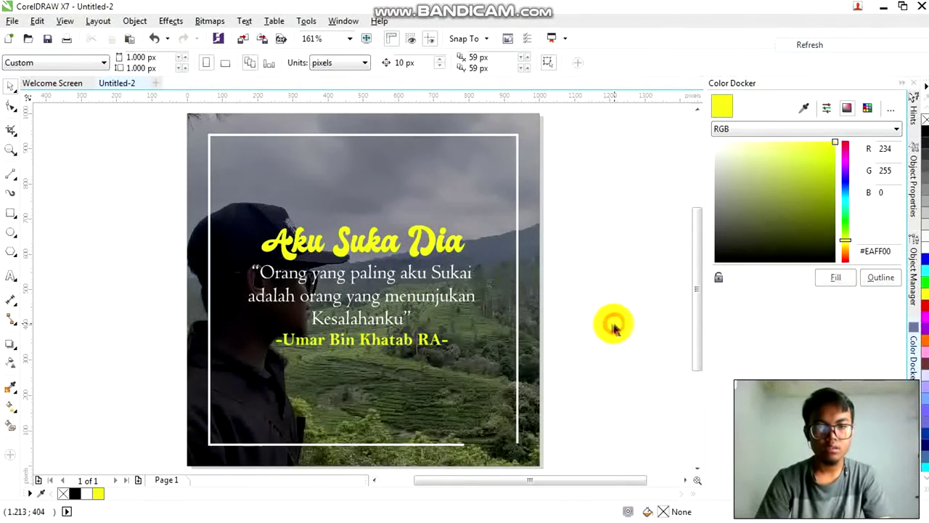
# - Even out the spacing by moving the title, quote and attribution slightly up, the attribution to about Y 364 px
pyautogui.moveTo(418, 251); pyautogui.dragTo(417, 242)
pyautogui.click(617, 306)
pyautogui.moveTo(463, 301); pyautogui.dragTo(463, 297)
pyautogui.click(623, 306)
pyautogui.moveTo(424, 339); pyautogui.dragTo(423, 337)
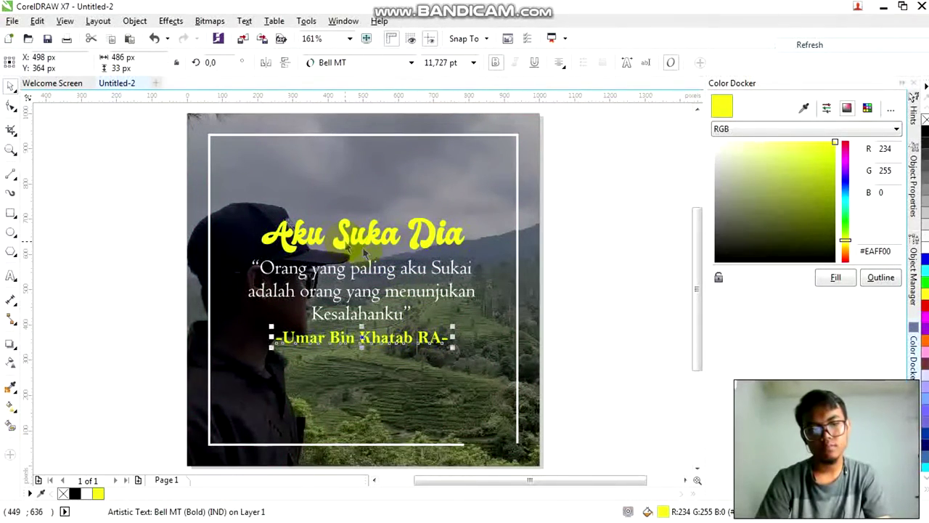
# - Scale the title, quote and attribution down together about their centre to about 552 px wide
pyautogui.moveTo(590, 390); pyautogui.dragTo(212, 177)
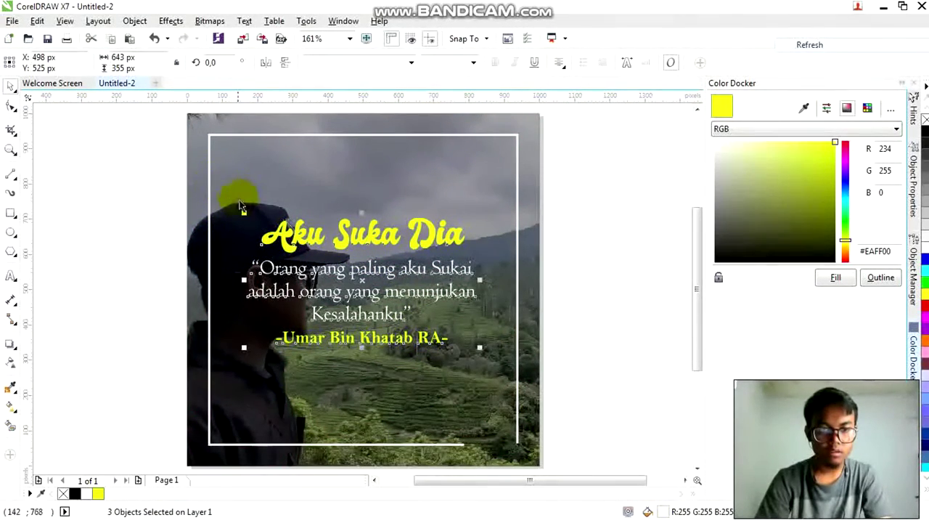
pyautogui.moveTo(246, 212); pyautogui.dragTo(262, 222)
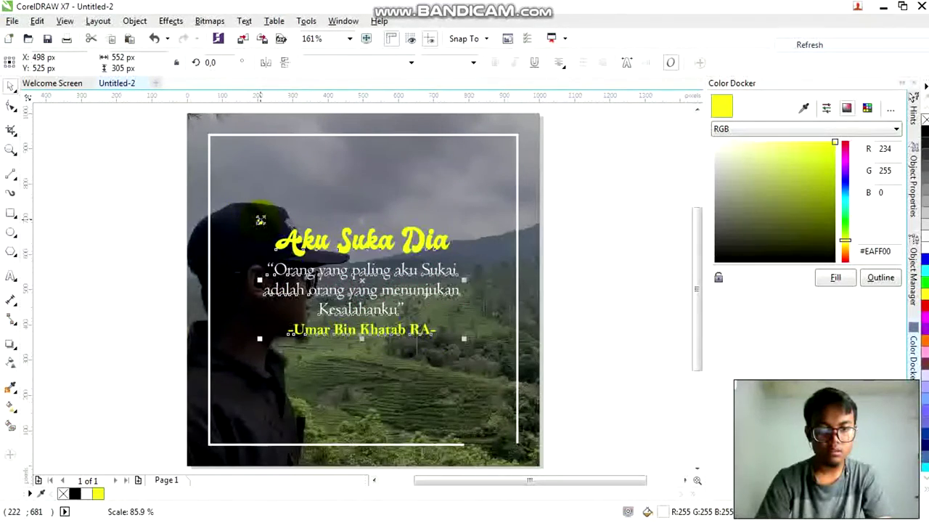
pyautogui.click(618, 292)
# - Move the three texts up to about Y 611 px and centre them horizontally on the photo
pyautogui.moveTo(617, 380); pyautogui.dragTo(255, 212)
pyautogui.moveTo(353, 244); pyautogui.dragTo(412, 218)
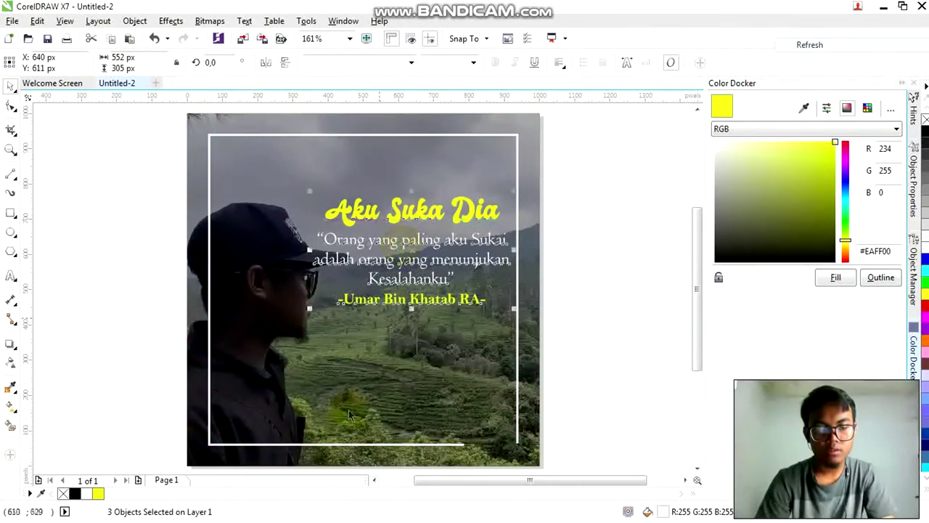
pyautogui.keyDown('shift'); pyautogui.click(528, 357); pyautogui.keyUp('shift')
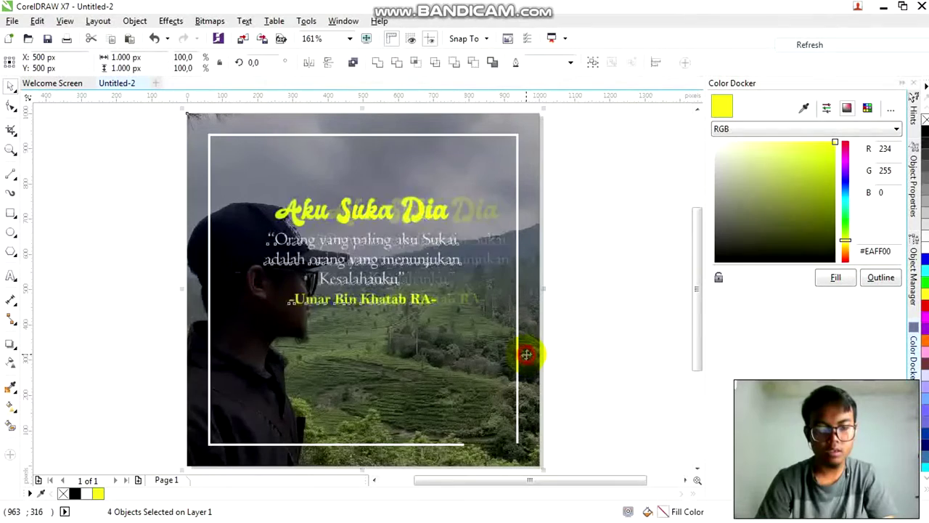
pyautogui.press('c')
# - Try to centre the three texts vertically on the photo, and undo that alignment
pyautogui.press('e')
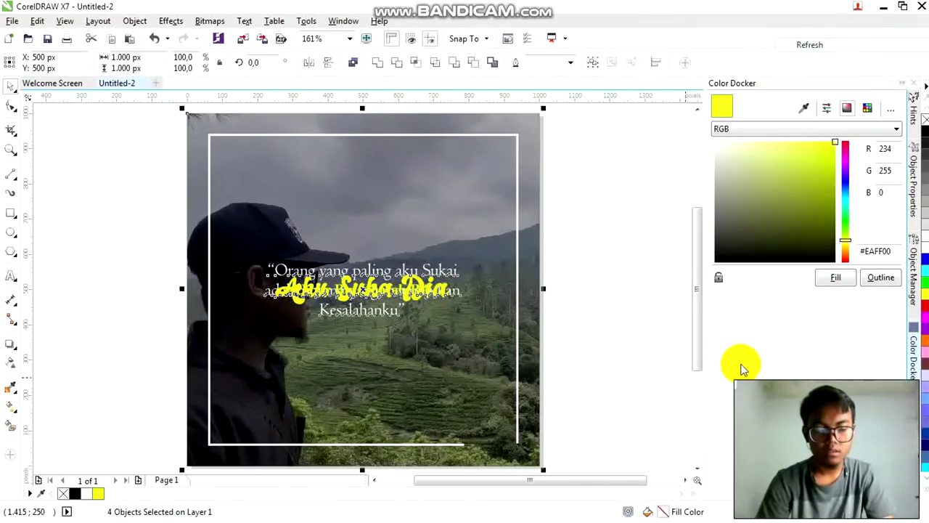
pyautogui.hotkey('ctrl', 'z')
pyautogui.click(616, 284)
pyautogui.click(432, 249)
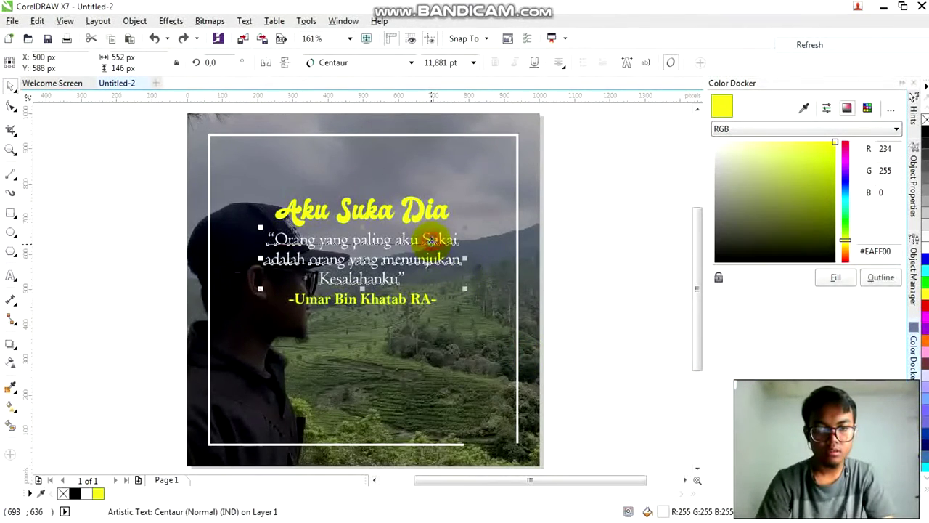
# - Group the title, quote and attribution and centre the group on the page at X 500 px, Y 500 px
pyautogui.moveTo(619, 352); pyautogui.dragTo(251, 173)
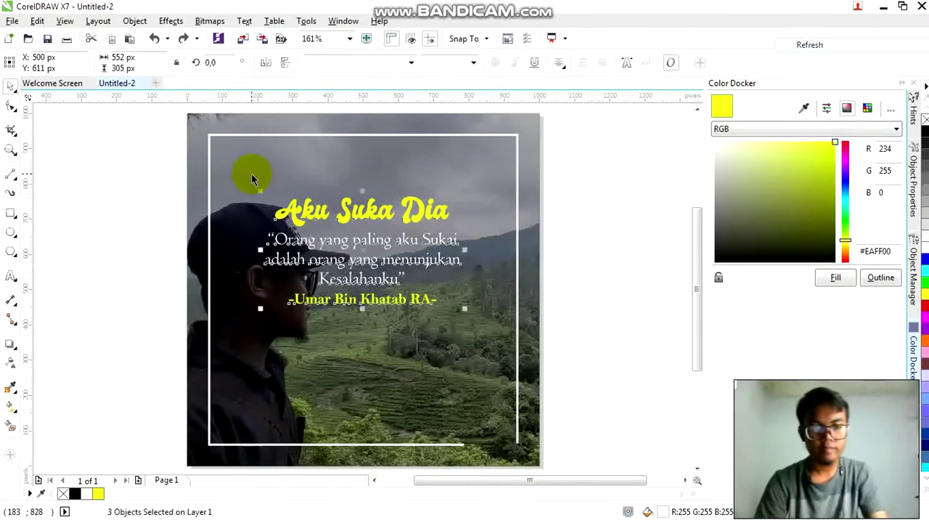
pyautogui.hotkey('ctrl', 'g')
pyautogui.press('e')
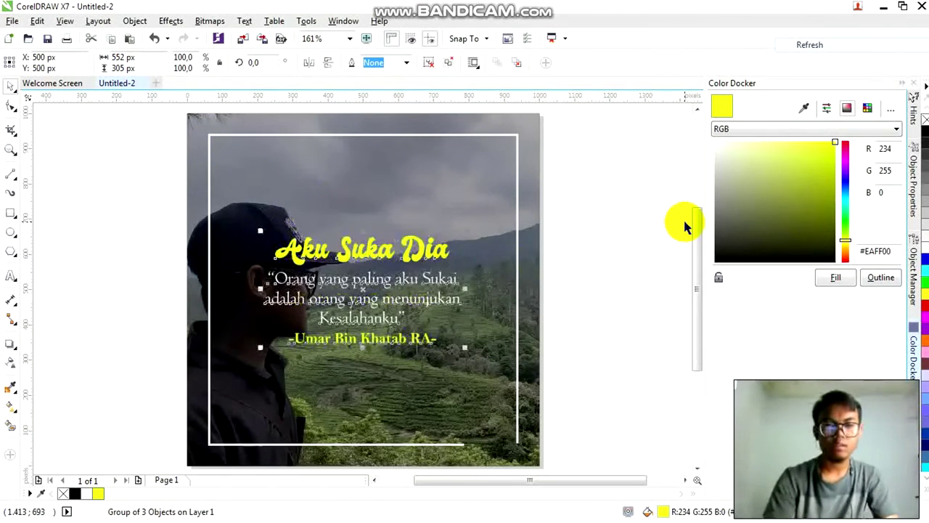
pyautogui.click(626, 266)
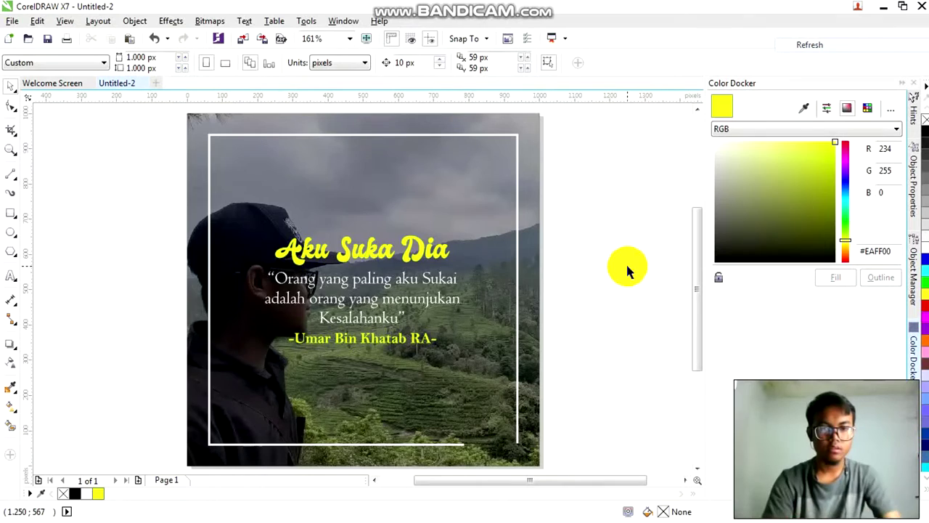
# - Ungroup the centred text block into its three separate texts
pyautogui.click(535, 301)
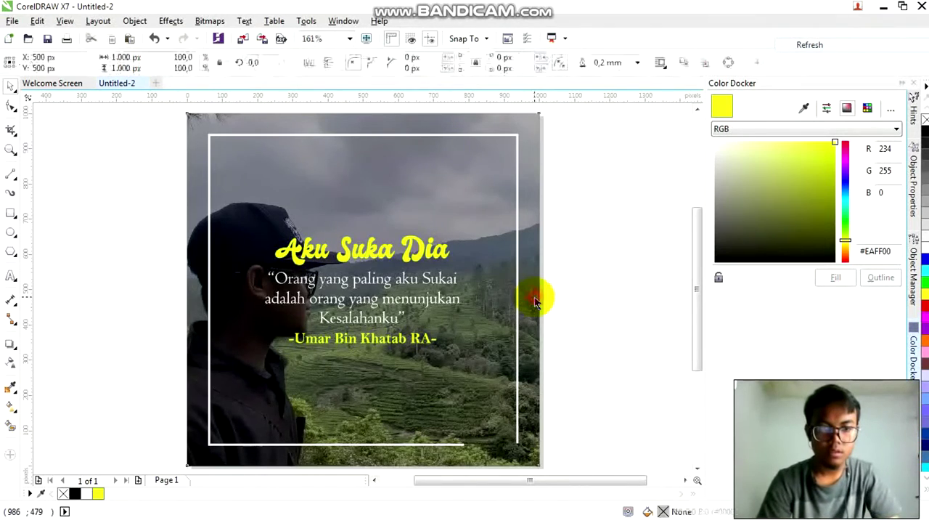
pyautogui.click(553, 353)
pyautogui.click(427, 336)
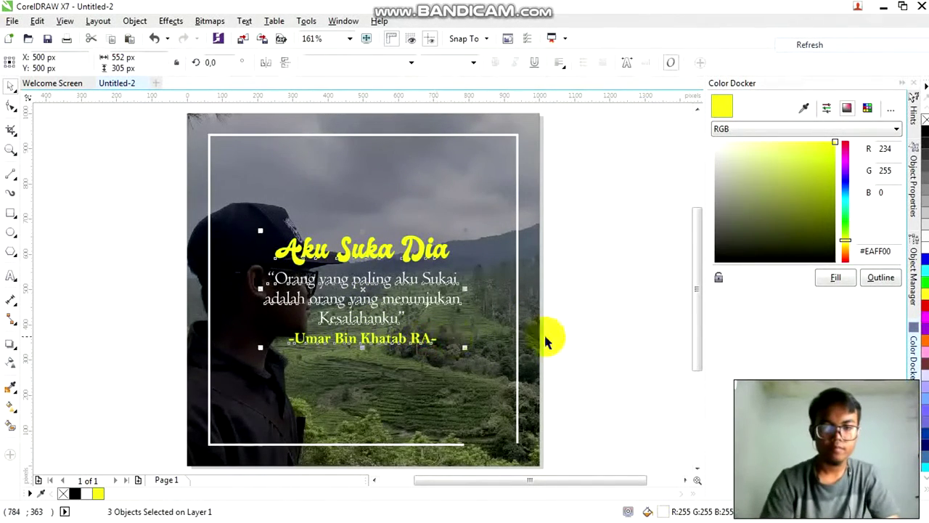
pyautogui.click(613, 341)
# - Scale the attribution down slightly about its centre, keeping it below the quote
pyautogui.click(418, 338)
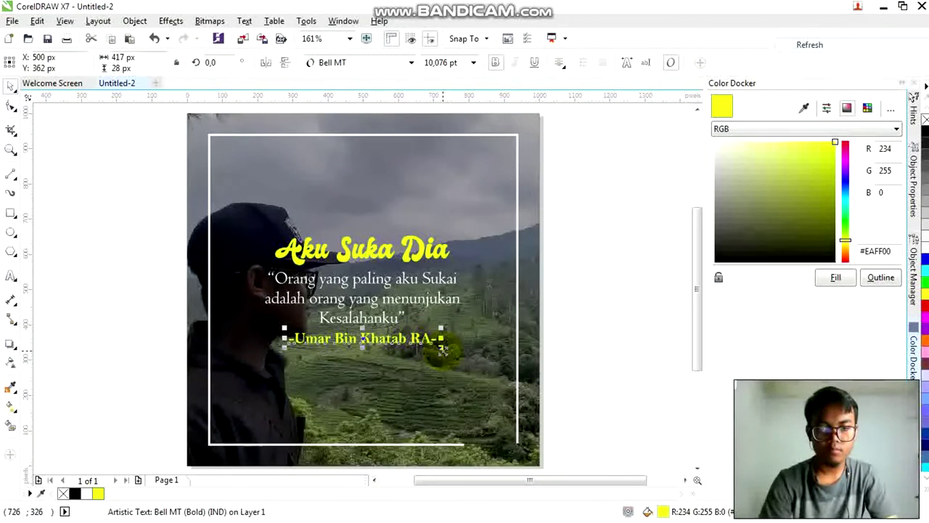
pyautogui.moveTo(441, 350); pyautogui.dragTo(454, 350)
pyautogui.click(575, 347)
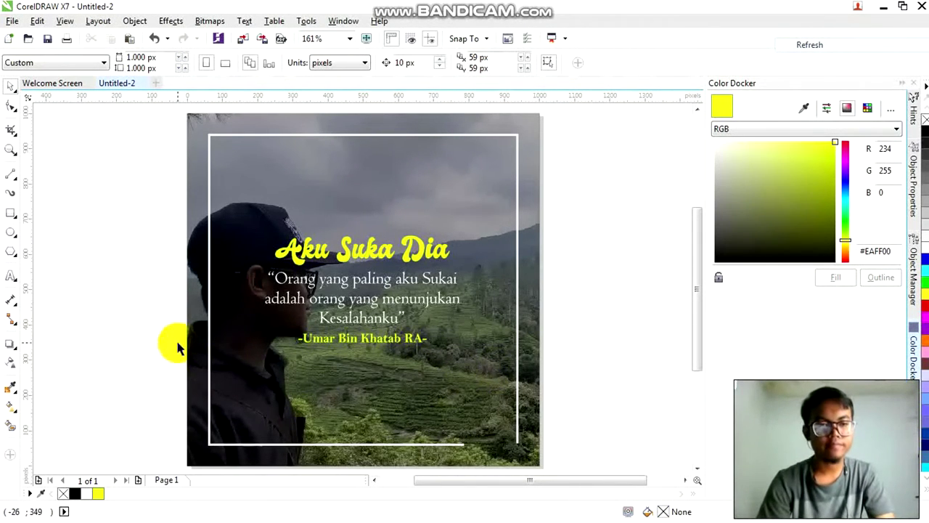
# - Add the artistic text "AGANS" in the lower part of the frame, starting at about X 210 px, Y 196 px
pyautogui.click(10, 274)
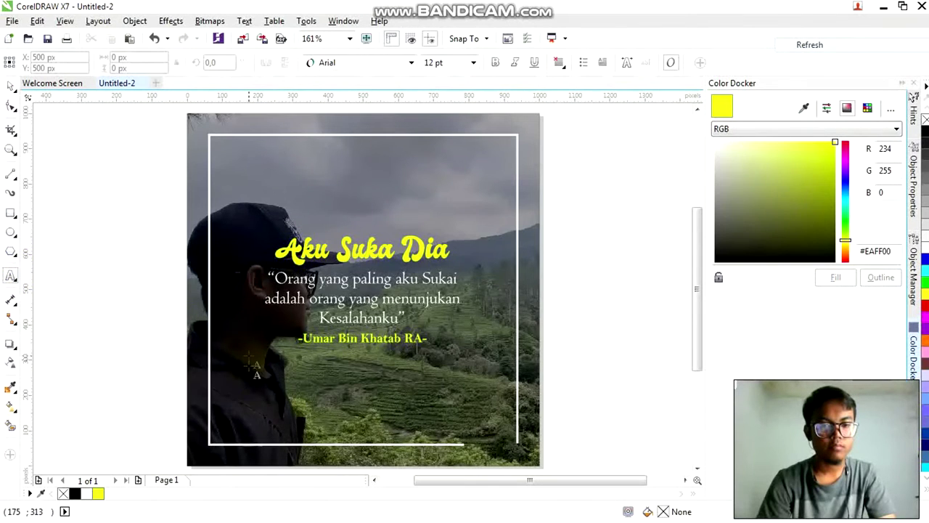
pyautogui.click(265, 395)
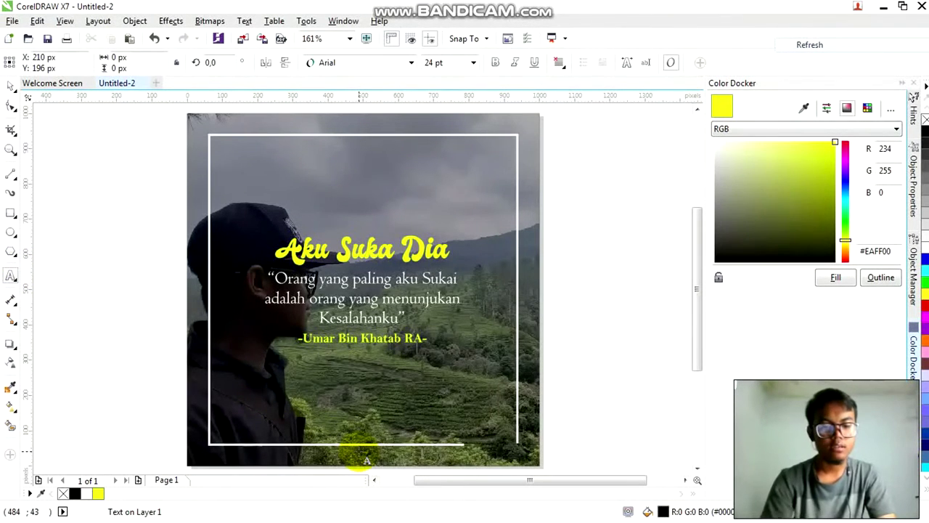
pyautogui.write('GANS')
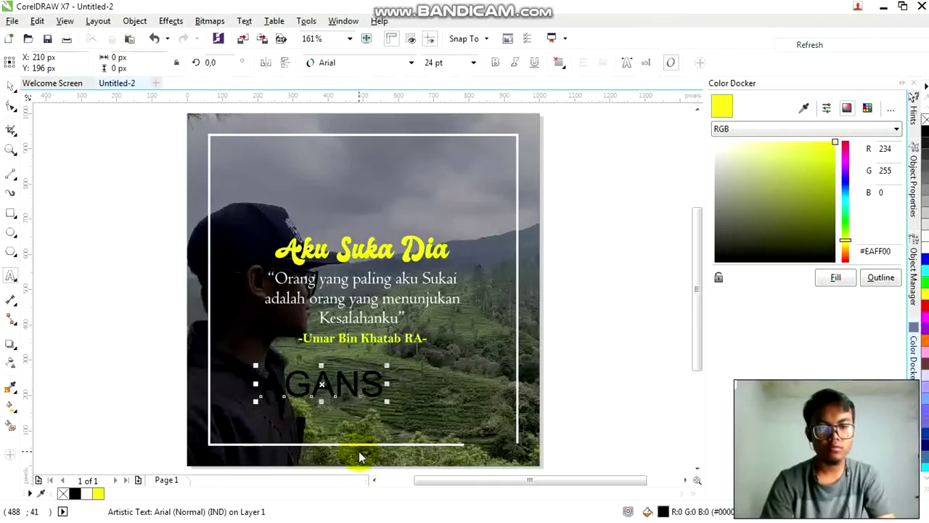
pyautogui.click(10, 86)
pyautogui.hotkey('ctrl', 's')
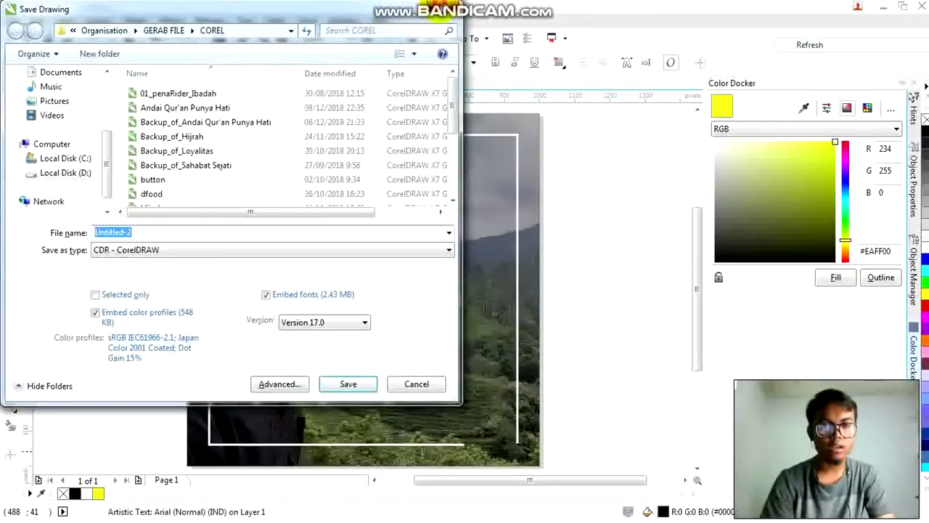
pyautogui.click(443, 9)
pyautogui.click(427, 63)
pyautogui.click(386, 145)
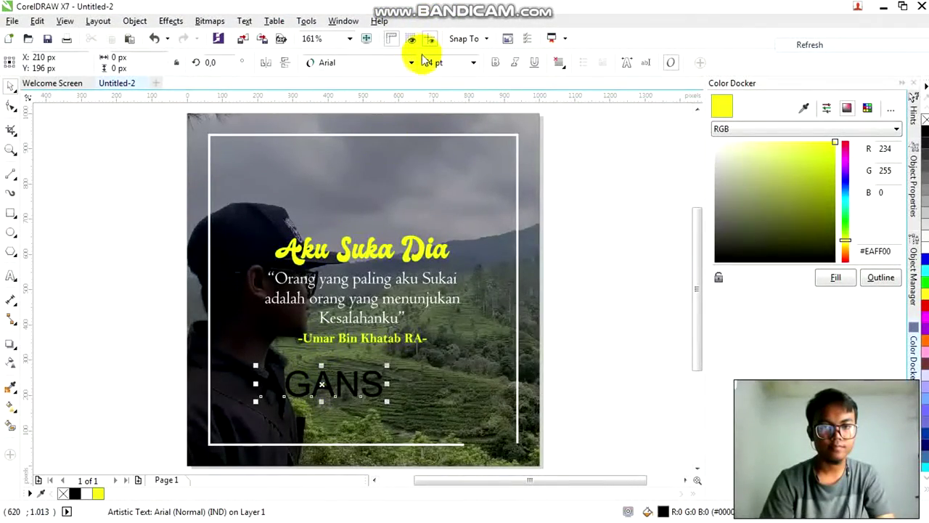
# - Set the AGANS text in the Japanese 3017 font and fill it with white #FFFFFF
pyautogui.click(411, 62)
pyautogui.click(387, 135)
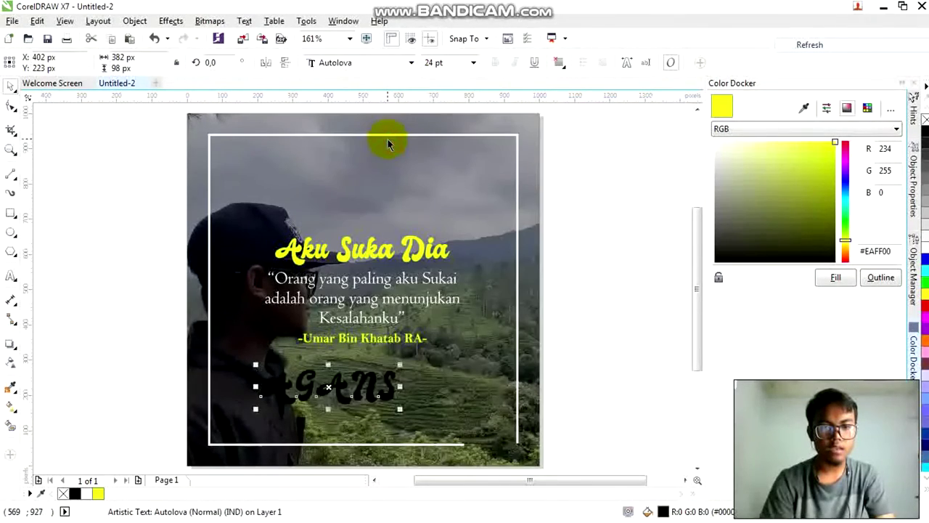
pyautogui.click(411, 62)
pyautogui.moveTo(378, 165)
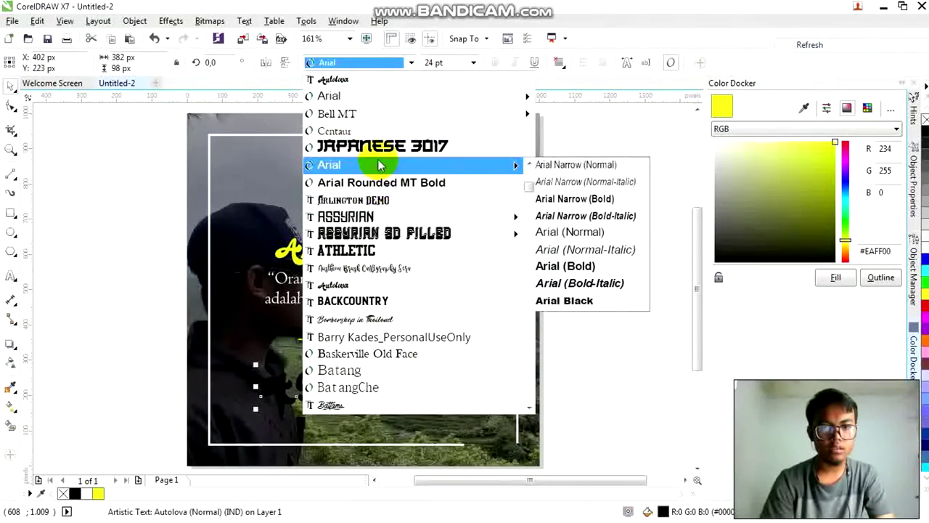
pyautogui.click(380, 146)
pyautogui.moveTo(811, 210); pyautogui.dragTo(663, 104)
pyautogui.click(833, 277)
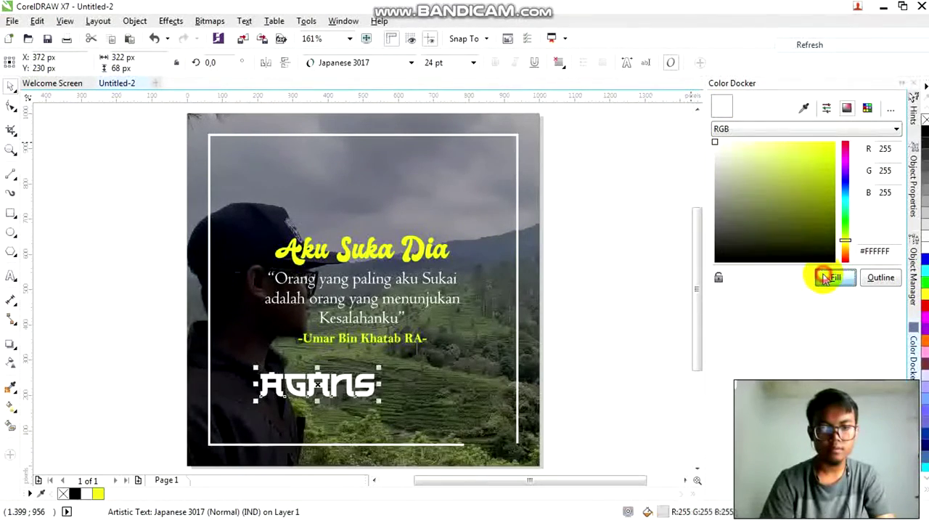
# - Move AGANS to the gap in the frame's lower-right corner and scale it down to about 134 x 28 px
pyautogui.moveTo(316, 381); pyautogui.dragTo(522, 451)
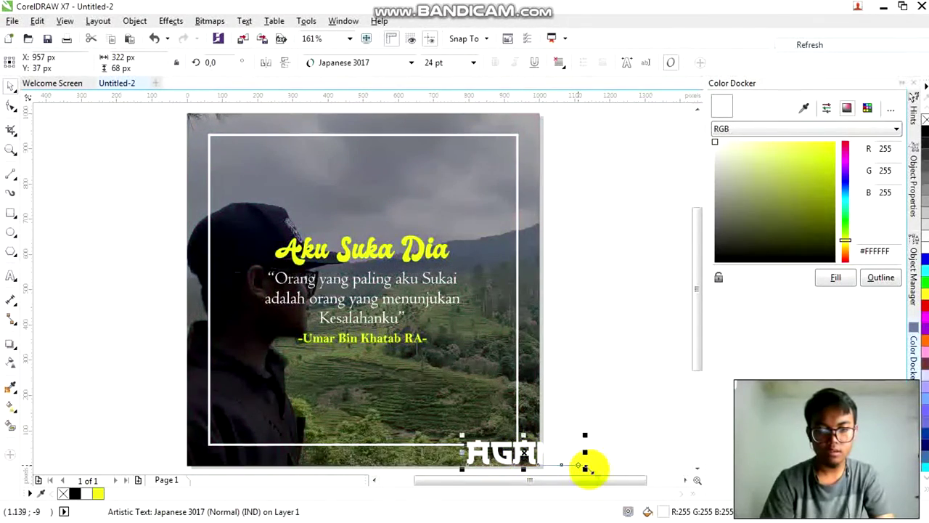
pyautogui.moveTo(586, 469); pyautogui.dragTo(535, 438)
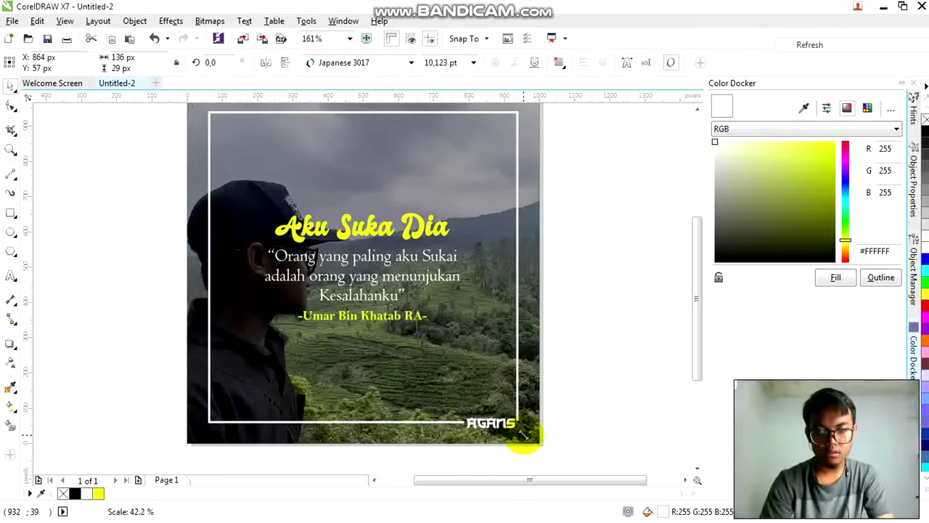
pyautogui.moveTo(523, 434); pyautogui.dragTo(520, 433)
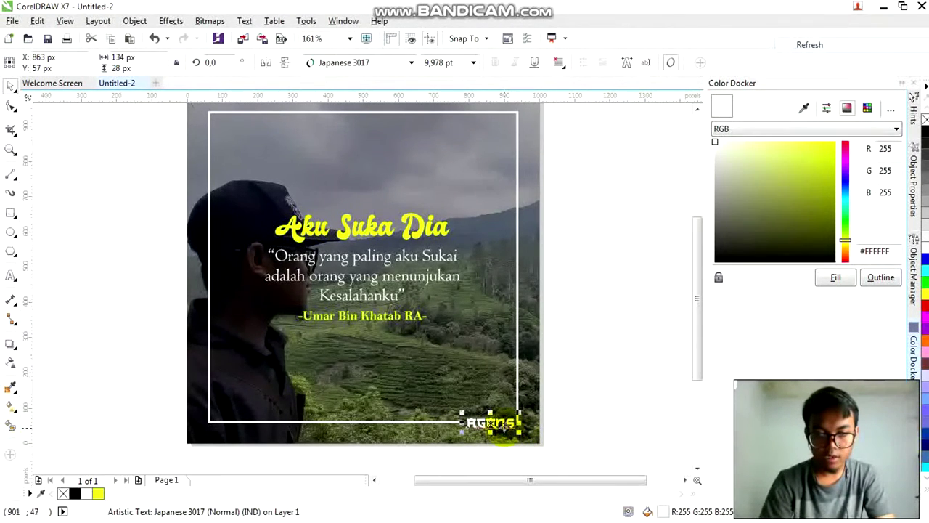
pyautogui.moveTo(504, 428); pyautogui.dragTo(502, 431)
pyautogui.click(574, 422)
pyautogui.doubleClick(518, 420)
pyautogui.click(519, 421)
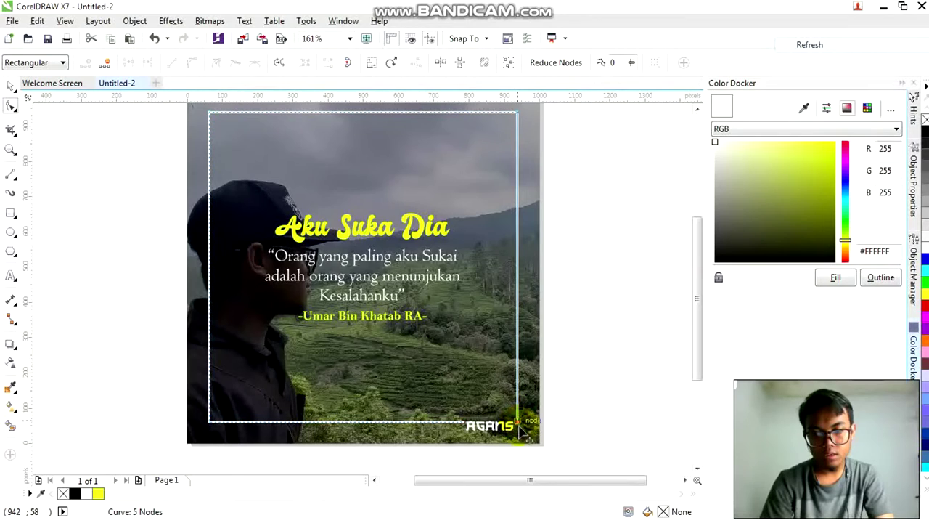
pyautogui.click(10, 86)
pyautogui.click(142, 192)
pyautogui.scroll(1, 144, 192)
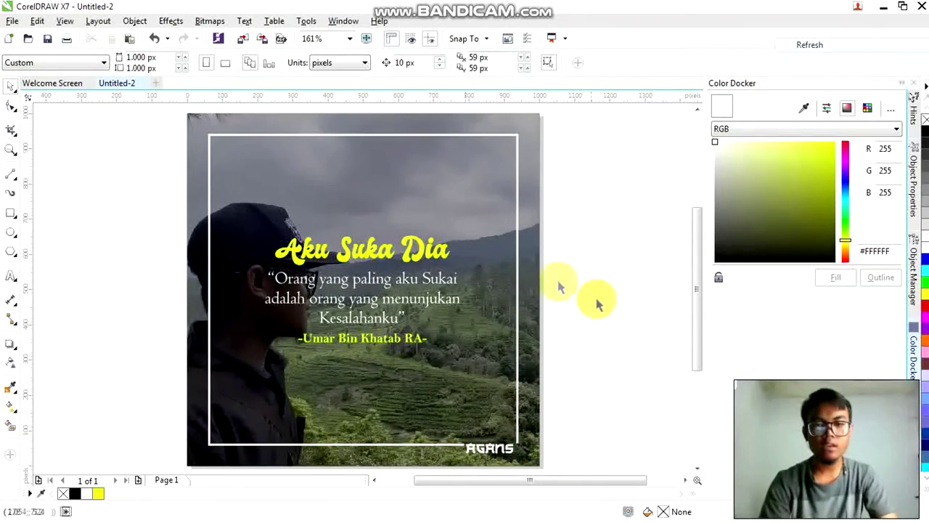
# - Move AGANS up slightly into line with the frame's bottom edge, at about X 861 px, Y 59 px
pyautogui.click(506, 452)
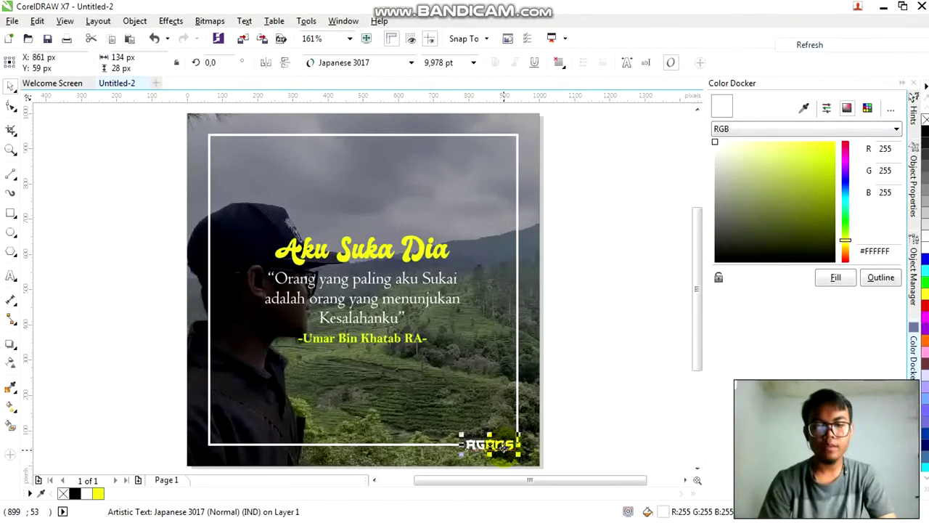
pyautogui.click(616, 455)
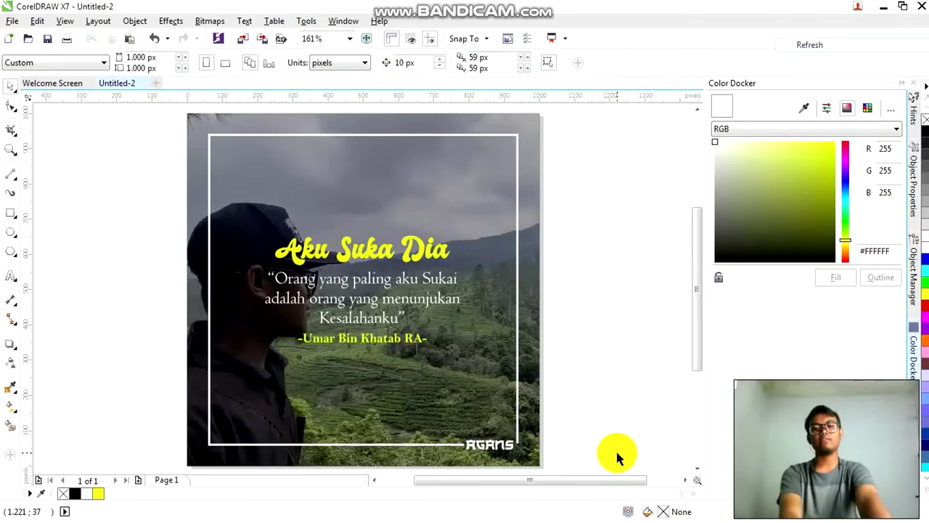
pyautogui.click(10, 278)
pyautogui.click(309, 408)
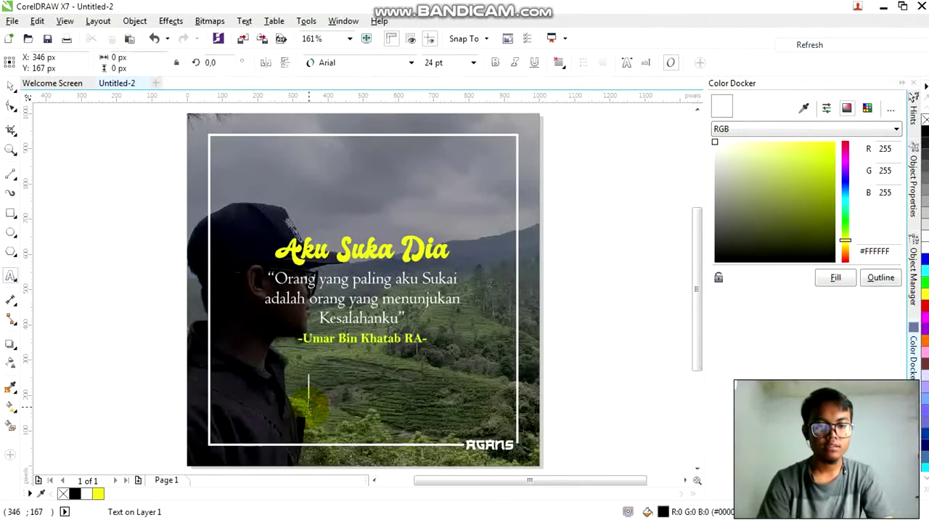
pyautogui.click(10, 86)
# - Place a copy of the attribution text in the lower part of the frame and replace its wording with the Instagram handle
pyautogui.click(402, 339)
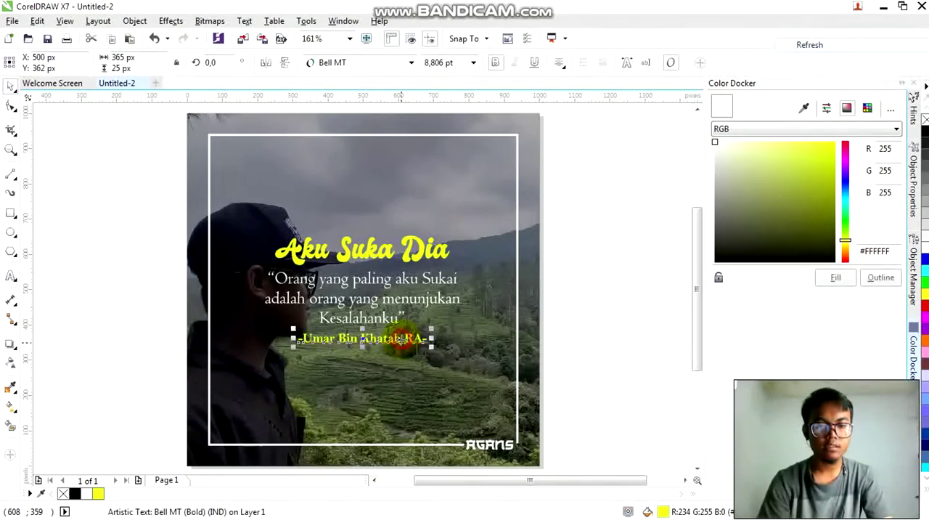
pyautogui.moveTo(399, 338); pyautogui.dragTo(424, 401)
pyautogui.rightClick(424, 401)
pyautogui.doubleClick(424, 401)
pyautogui.hotkey('ctrl', 'a')
pyautogui.press('Delete')
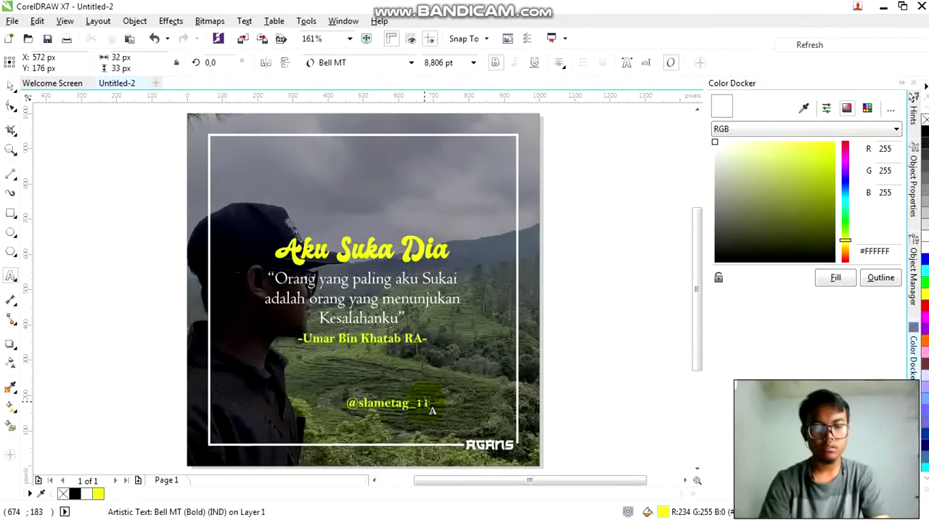
# - Fill the whole Instagram handle text with white #FFFFFF
pyautogui.hotkey('ctrl', 'a')
pyautogui.click(835, 277)
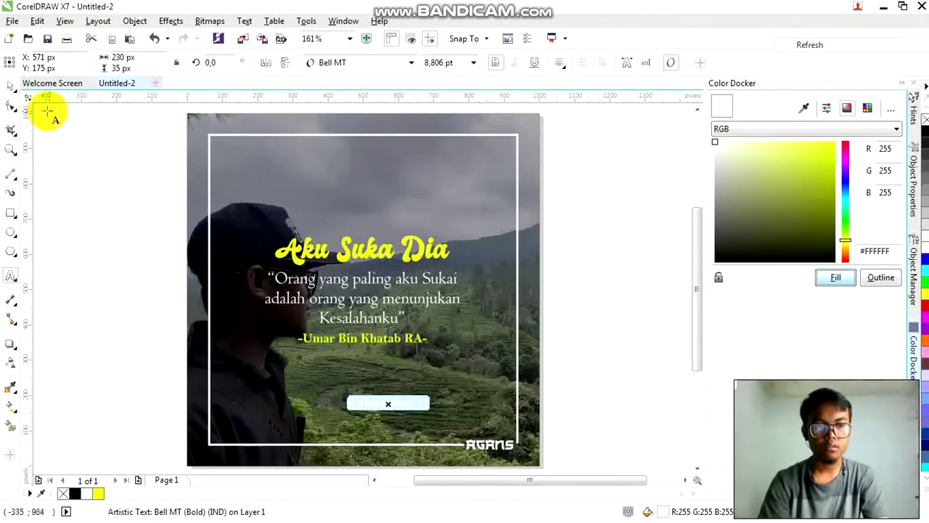
pyautogui.click(11, 86)
# - Switch to the file folder window and bring the Instagram logo image into the design
pyautogui.hotkey('alt', 'Tab')
pyautogui.hotkey('alt', 'Tab')
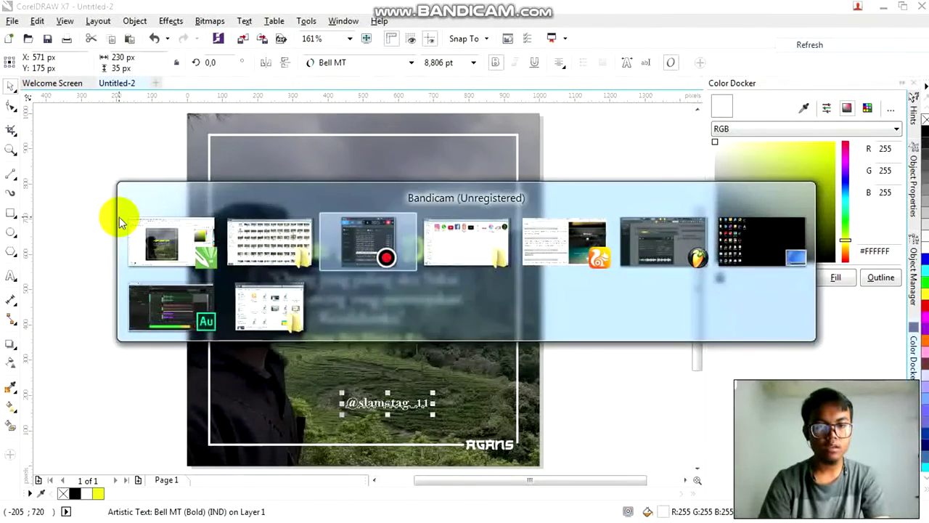
pyautogui.hotkey('alt', 'Tab')
pyautogui.moveTo(146, 104); pyautogui.dragTo(597, 388)
# - Scale the Instagram logo down to about 40 x 40 px and place it just before the handle text
pyautogui.press('F4')
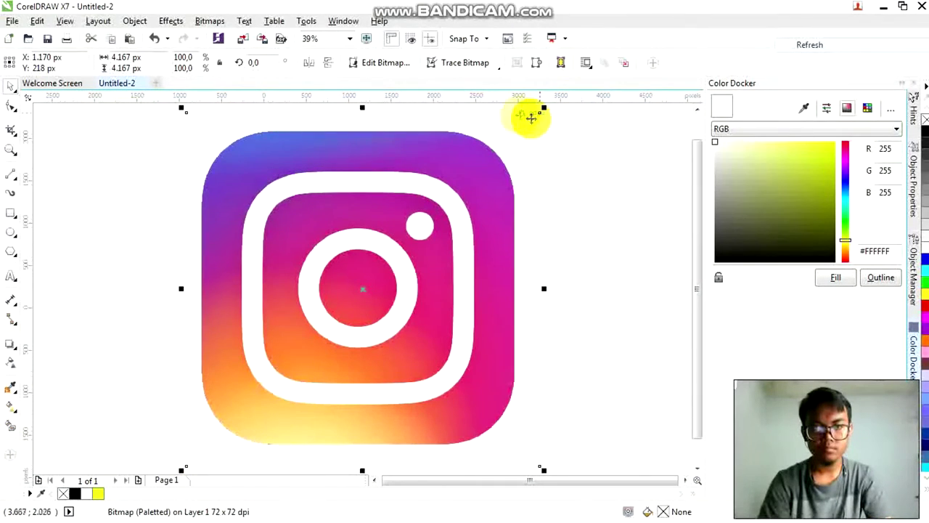
pyautogui.moveTo(544, 109); pyautogui.dragTo(289, 293)
pyautogui.hotkey('shift', 'F4')
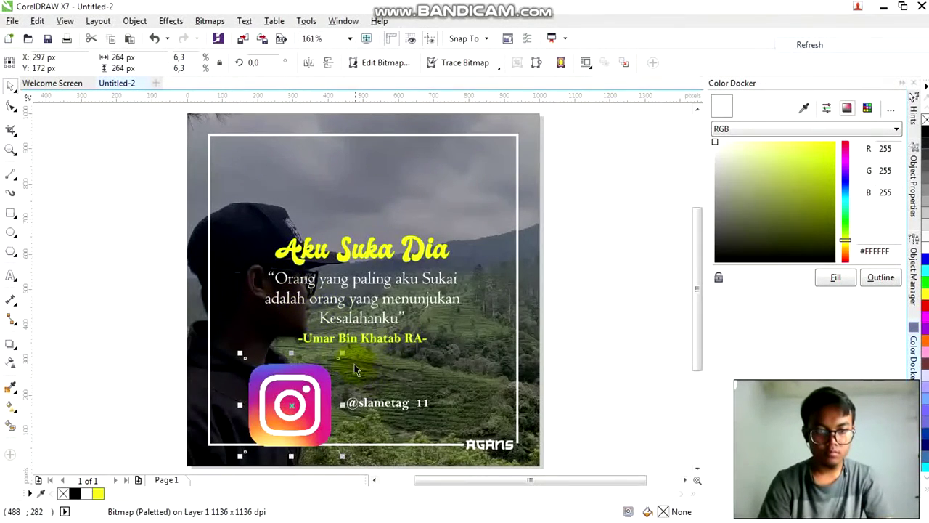
pyautogui.moveTo(341, 354); pyautogui.dragTo(332, 403)
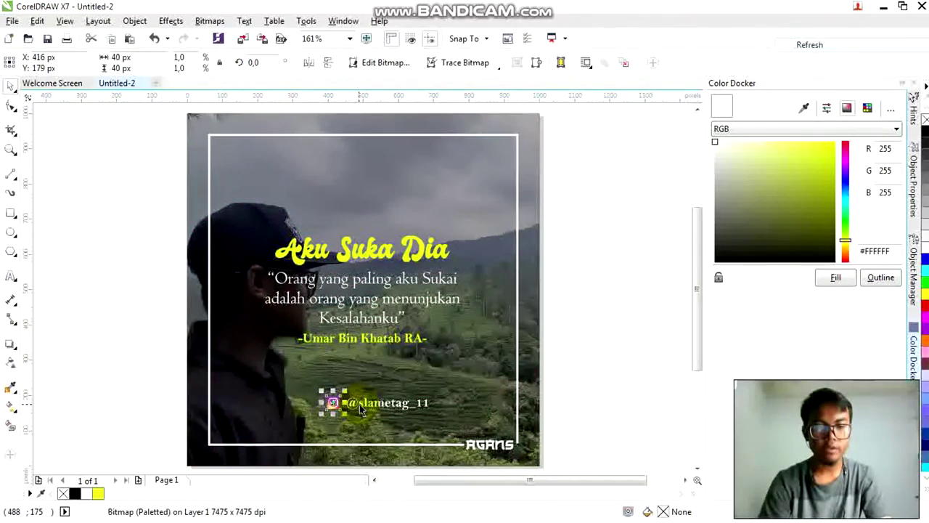
# - Align the logo and the handle text along their horizontal centre line and move the text closer to the logo, at about X 555 px
pyautogui.keyDown('shift'); pyautogui.click(359, 404); pyautogui.keyUp('shift')
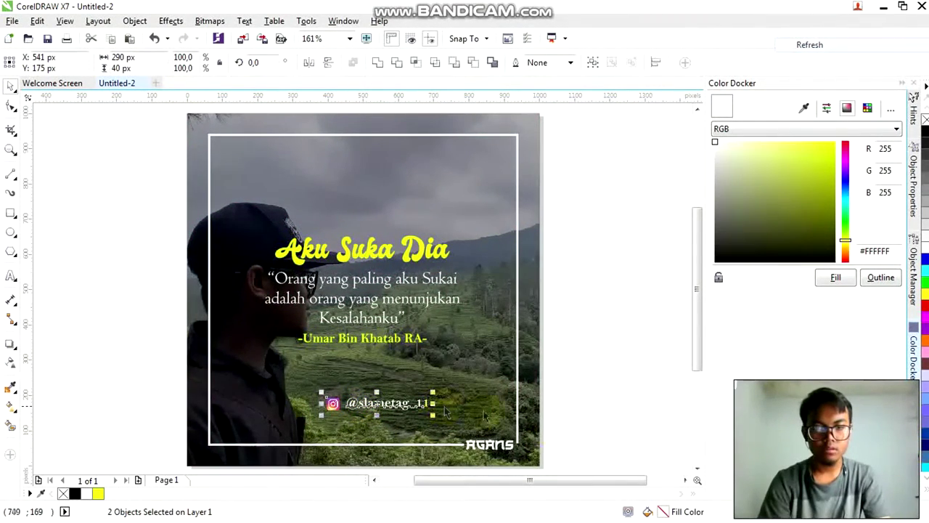
pyautogui.moveTo(603, 414); pyautogui.dragTo(311, 380)
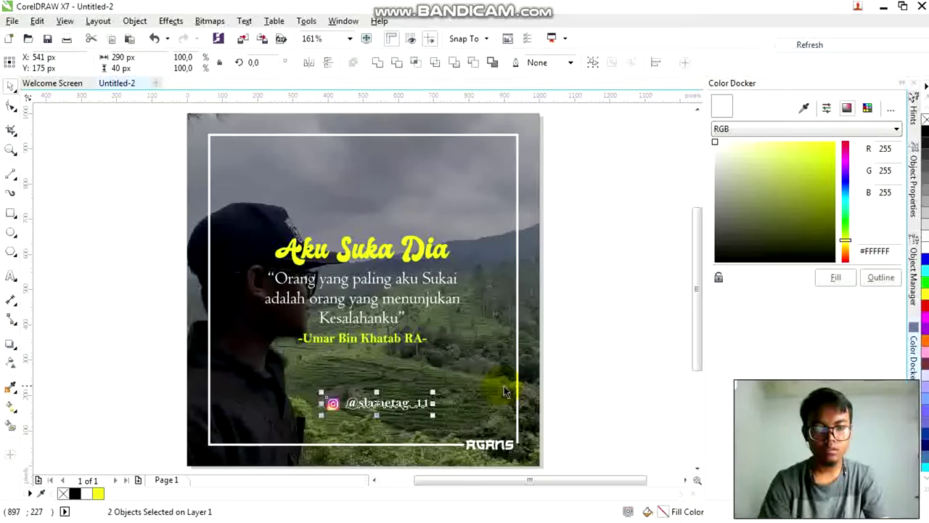
pyautogui.click(598, 394)
pyautogui.click(399, 404)
pyautogui.moveTo(398, 403)
pyautogui.mouseDown()
pyautogui.moveTo(436, 414)
pyautogui.moveTo(401, 404)
pyautogui.mouseUp()
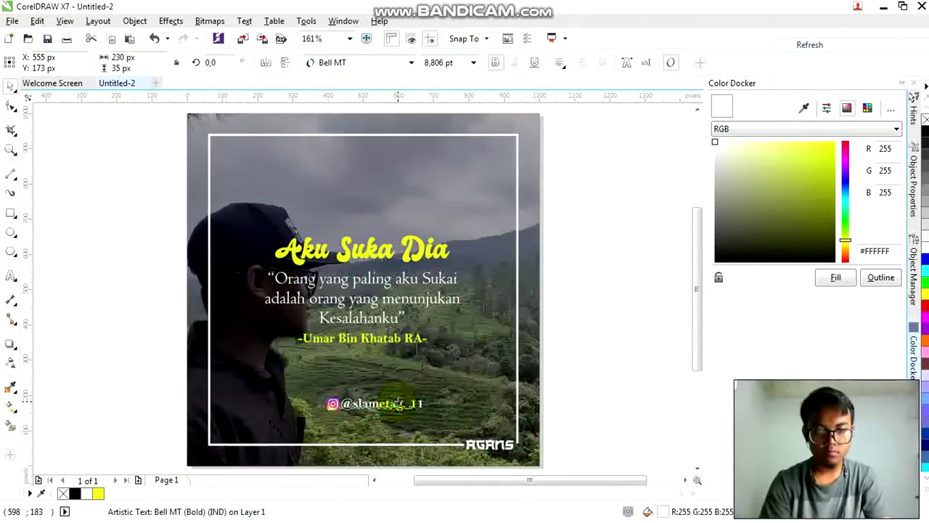
# - Group the Instagram logo with the handle text, leaving the attribution out of the group
pyautogui.moveTo(594, 425); pyautogui.dragTo(294, 368)
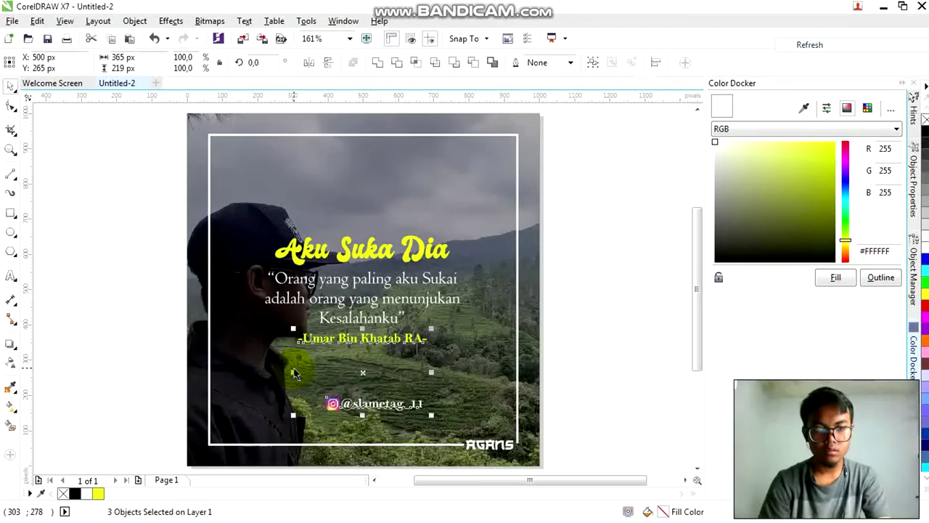
pyautogui.moveTo(607, 438); pyautogui.dragTo(303, 375)
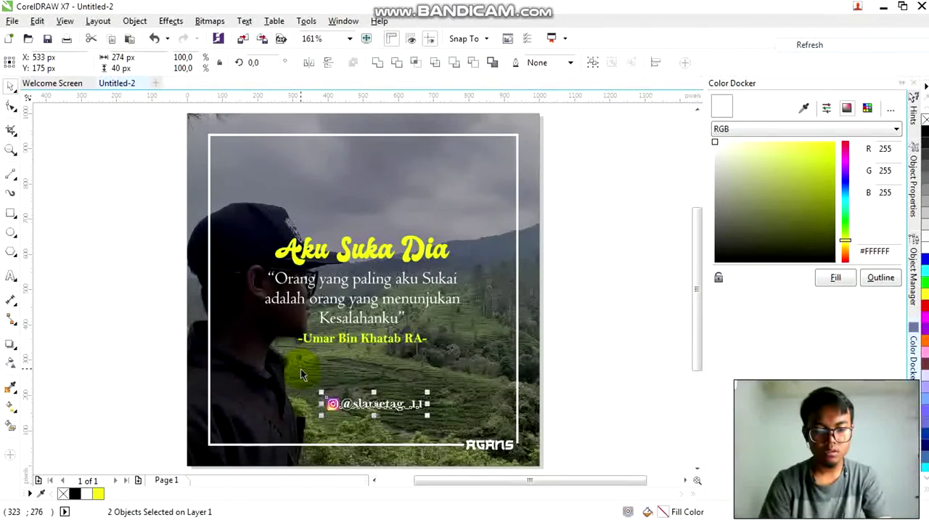
pyautogui.hotkey('ctrl', 'g')
pyautogui.click(634, 395)
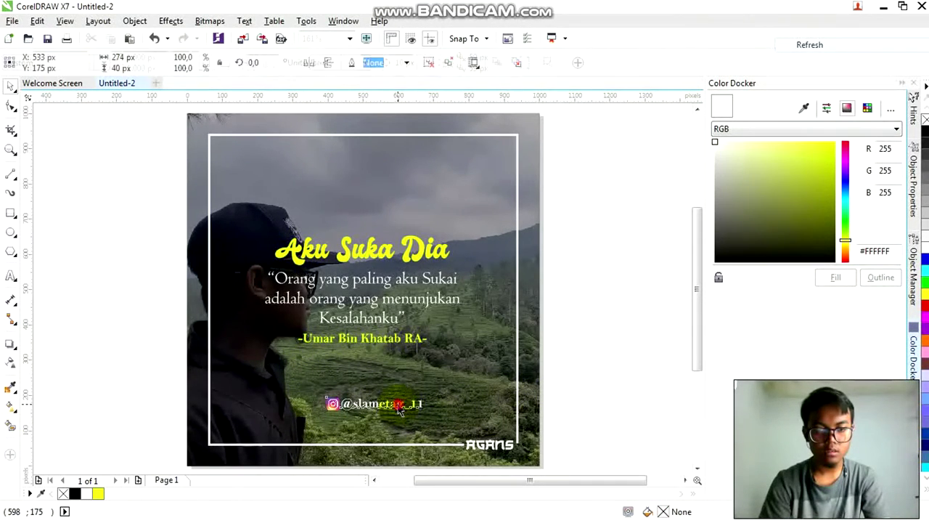
# - Centre the Instagram group horizontally on the photo and raise it to about Y 216 px
pyautogui.keyDown('shift'); pyautogui.click(484, 370); pyautogui.keyUp('shift')
pyautogui.press('c')
pyautogui.click(629, 379)
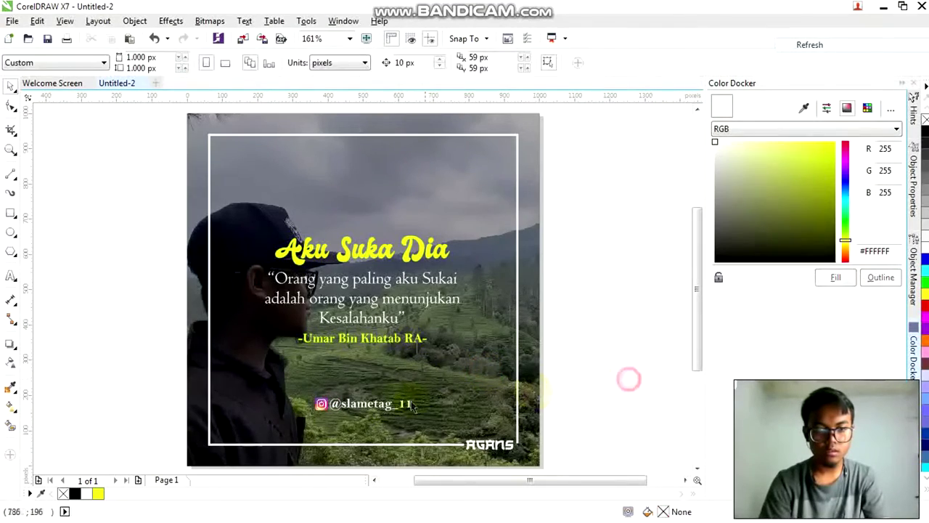
pyautogui.moveTo(376, 405); pyautogui.dragTo(377, 390)
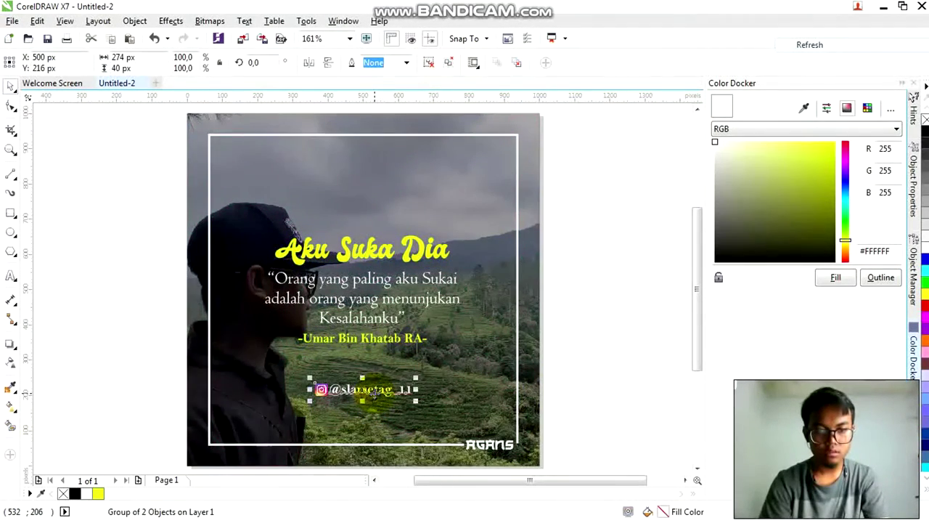
pyautogui.click(585, 377)
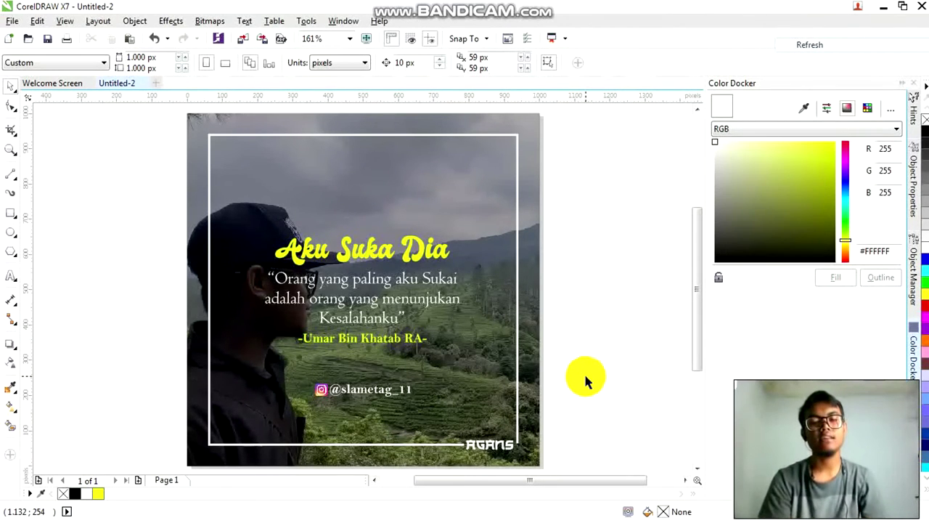
# - Set the white frame's outline width to 0.75 mm
pyautogui.click(518, 323)
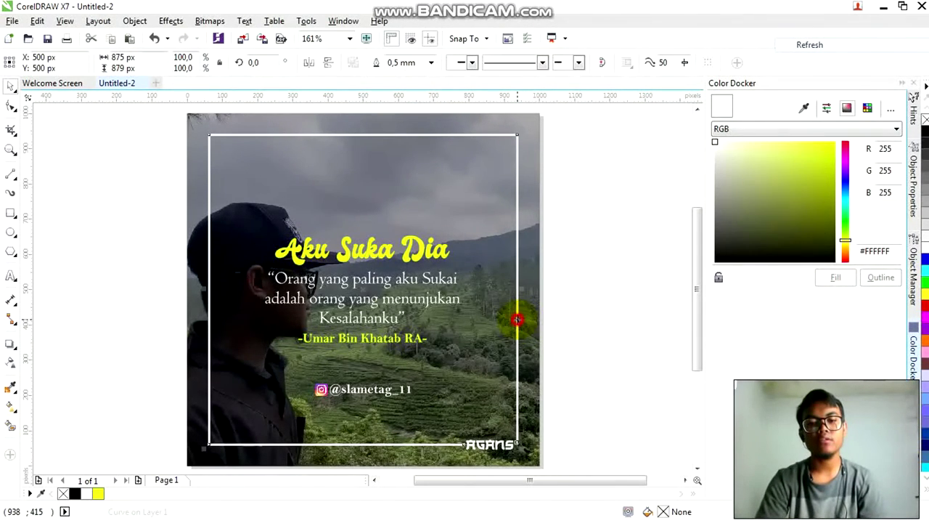
pyautogui.click(431, 63)
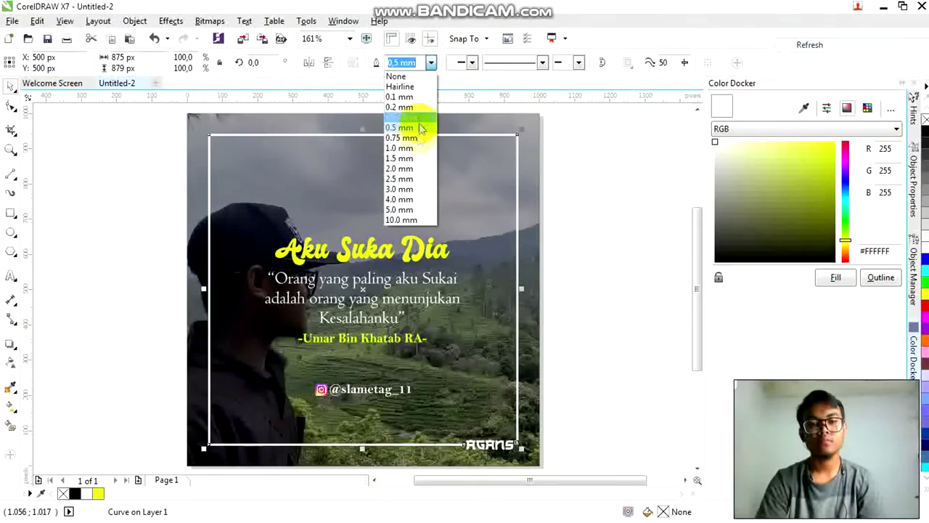
pyautogui.click(412, 145)
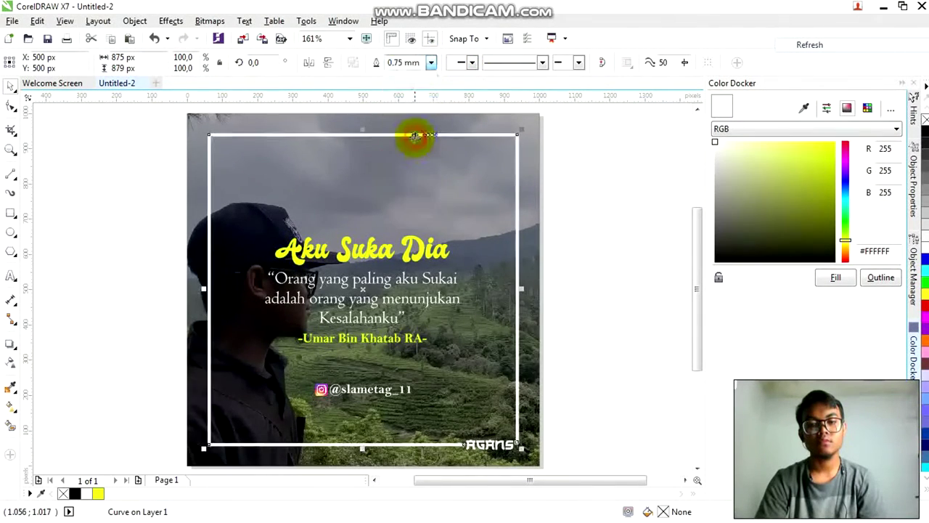
pyautogui.click(651, 368)
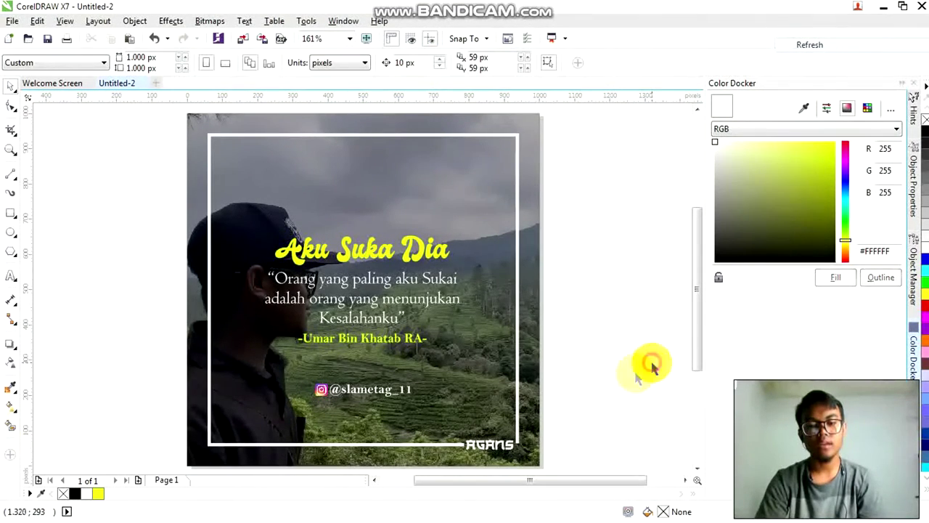
# - Scale the AGANS text up slightly within the gap in the frame
pyautogui.click(490, 450)
pyautogui.moveTo(518, 455); pyautogui.dragTo(525, 458)
pyautogui.click(600, 430)
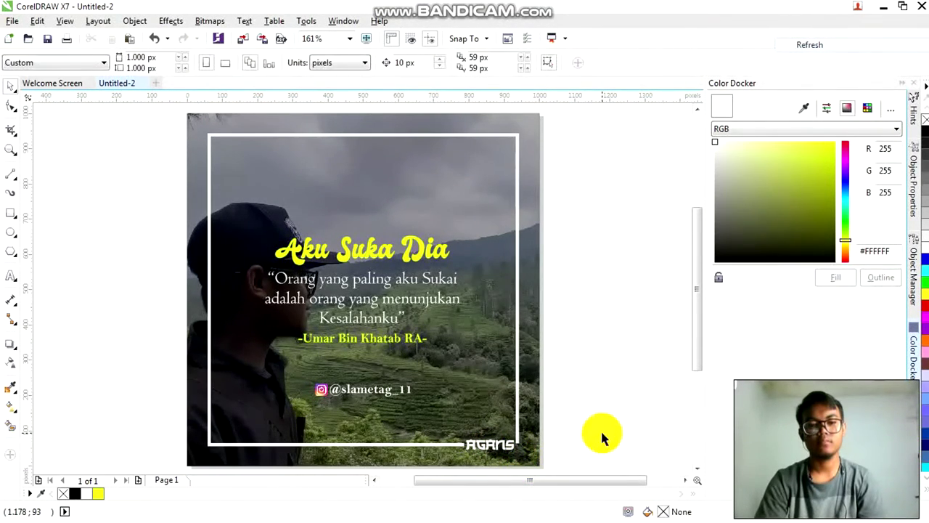